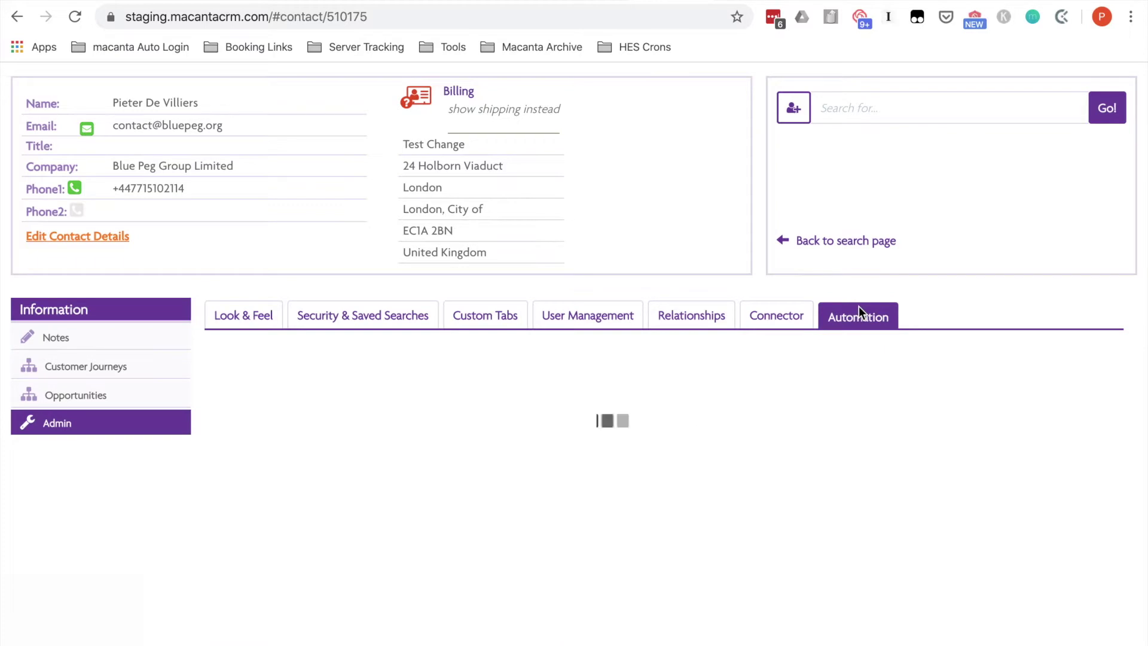
Add a new automation group labelled "Opportunities" in the CD Automation System
{"action": "scroll", "coordinate": [859, 306], "scroll_direction": "down", "scroll_amount": 3}
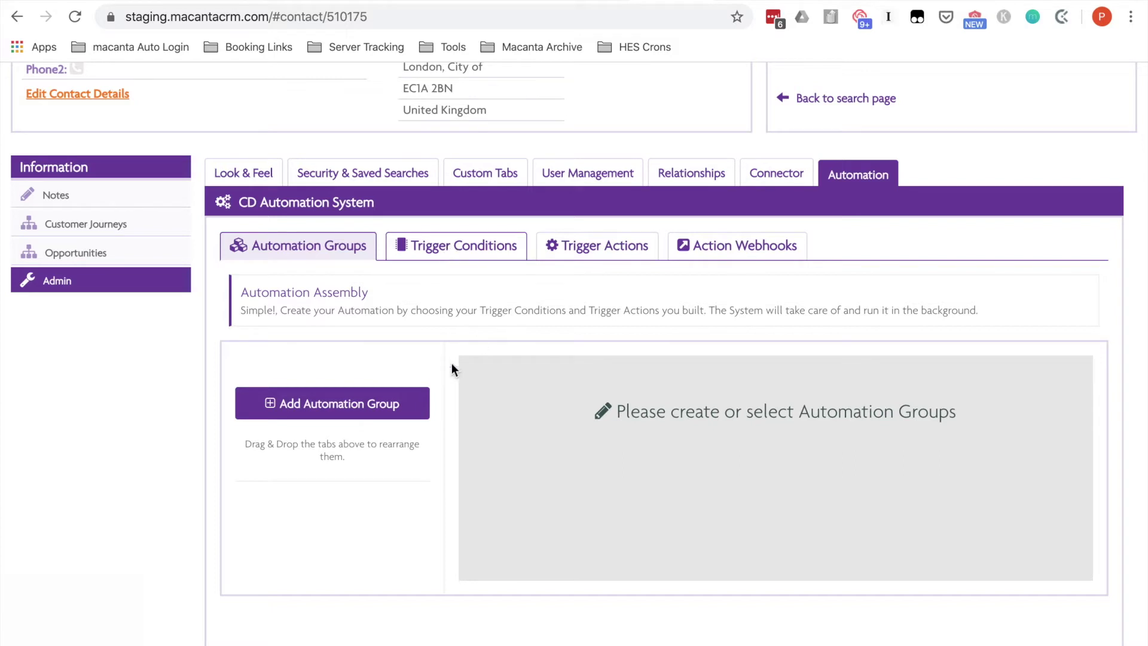
{"action": "left_click", "coordinate": [332, 404]}
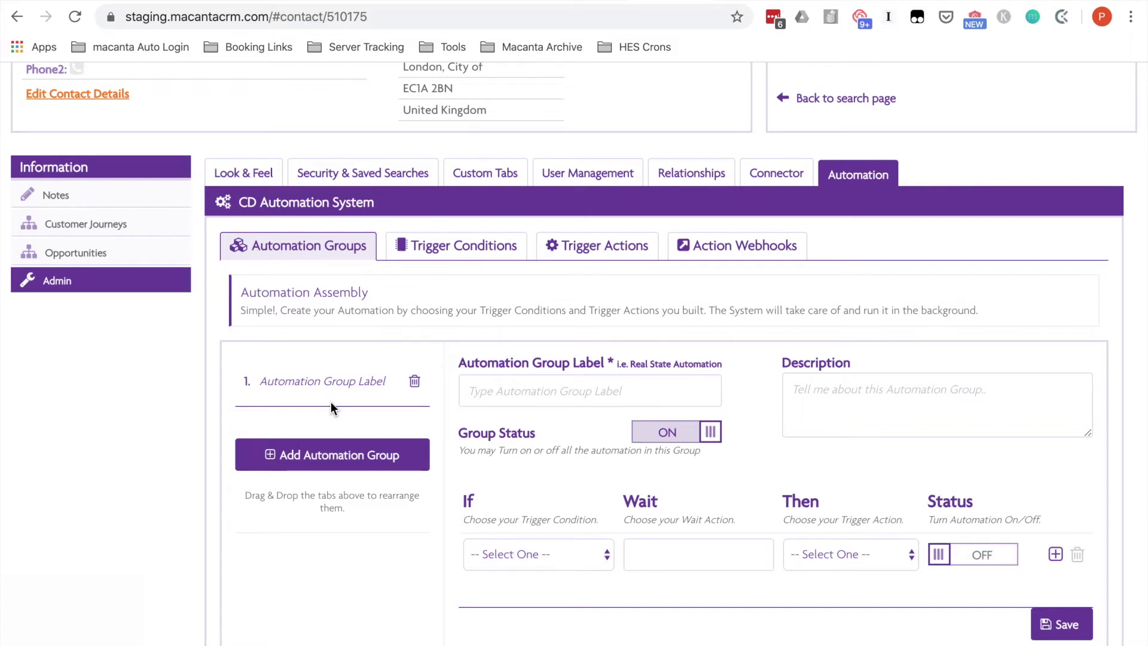
{"action": "type", "text": "Opportunities"}
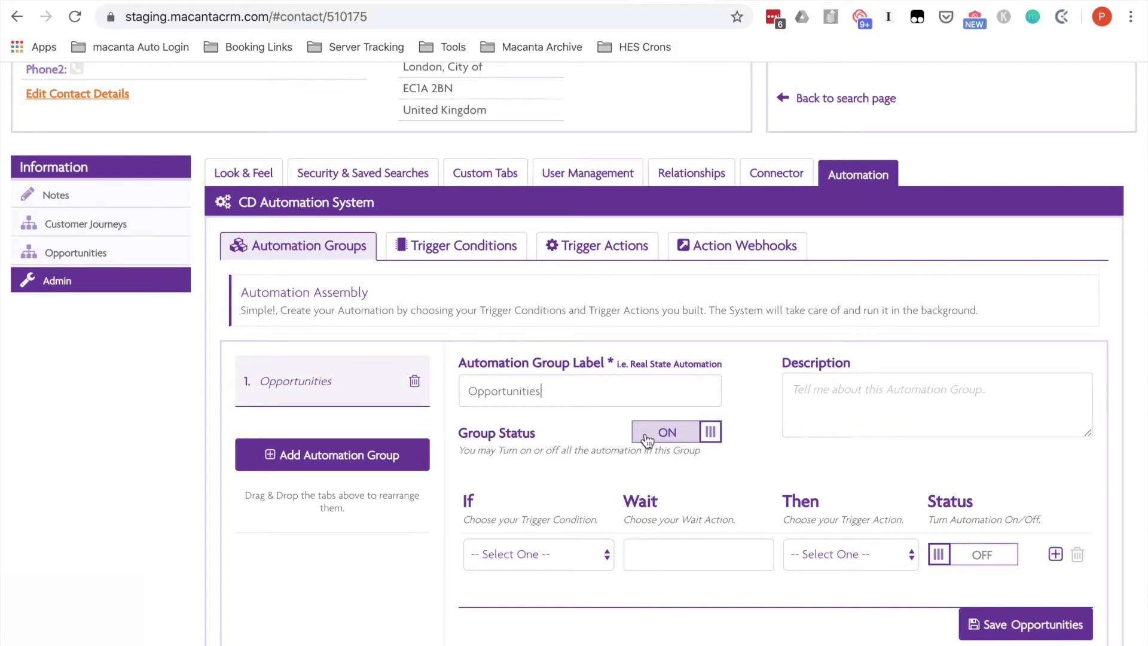
{"action": "scroll", "coordinate": [542, 447], "scroll_direction": "down", "scroll_amount": 2}
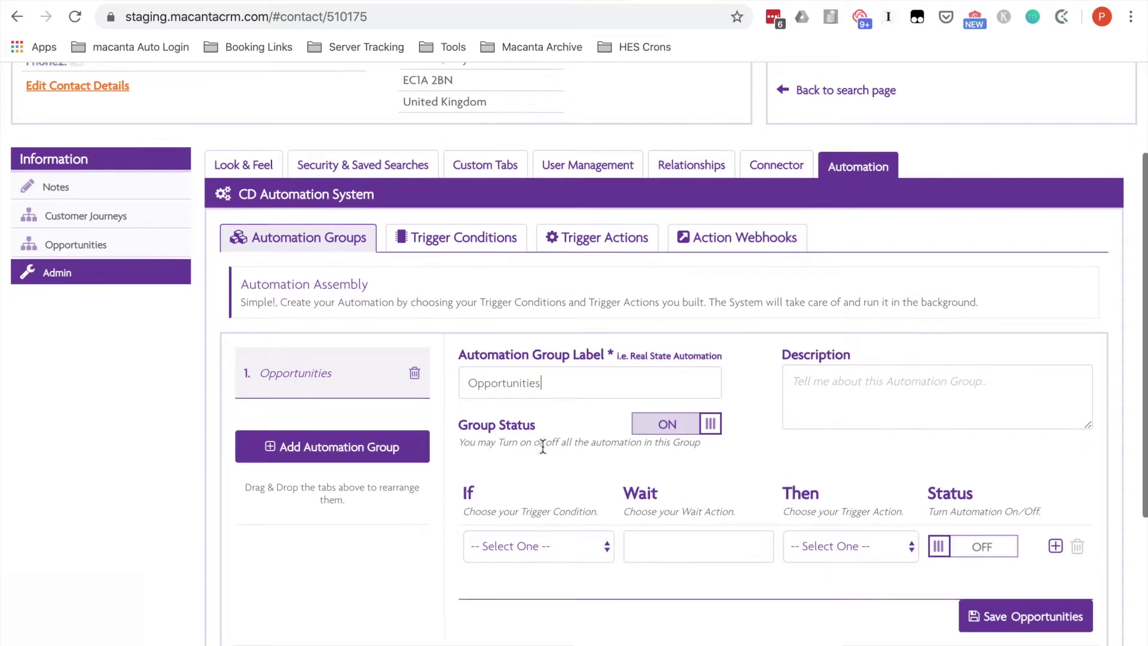
{"action": "scroll", "coordinate": [542, 447], "scroll_direction": "down", "scroll_amount": 2}
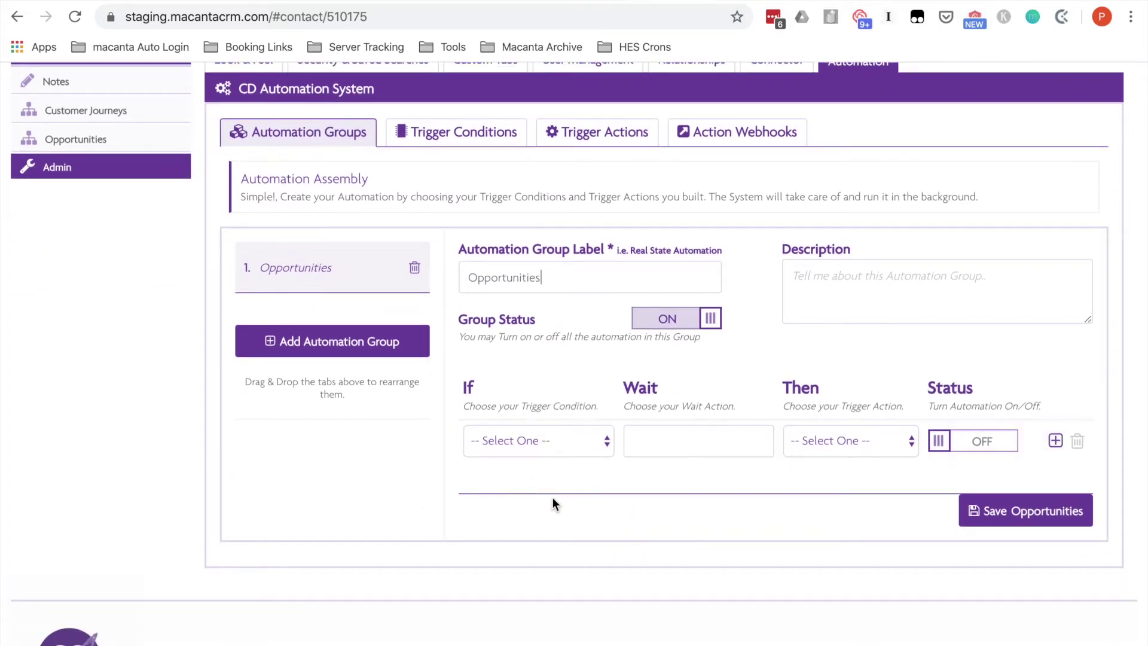
Set the group's automation to run Set Close Date if Opportunity Closed, switch its status on, and save the group
{"action": "left_click", "coordinate": [531, 440]}
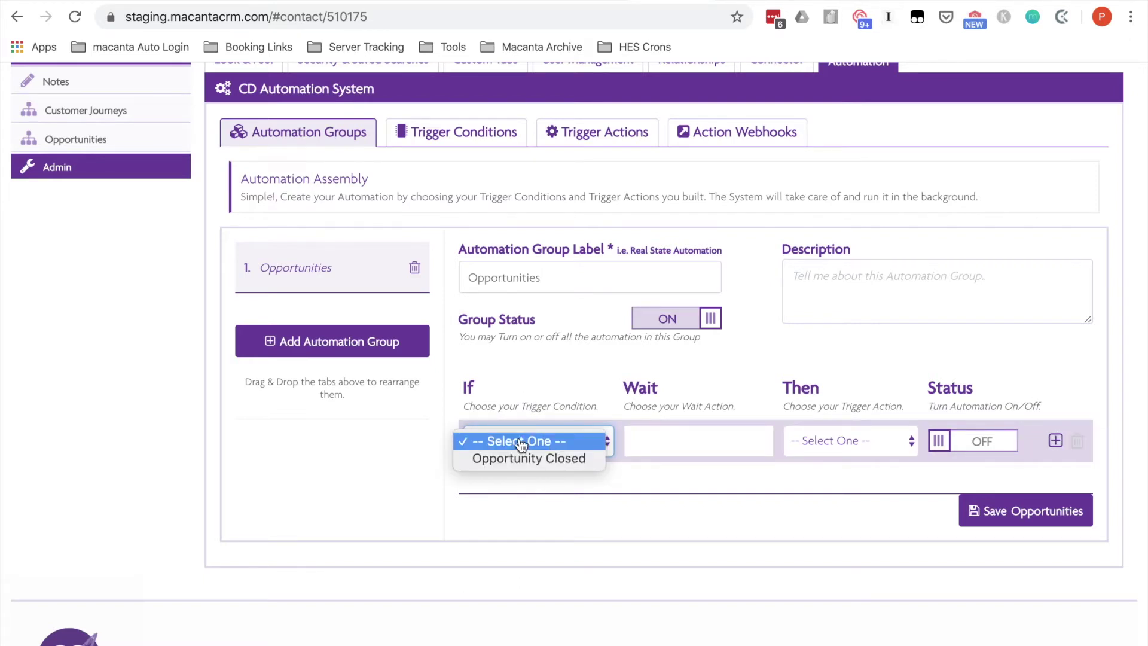
{"action": "left_click", "coordinate": [524, 460]}
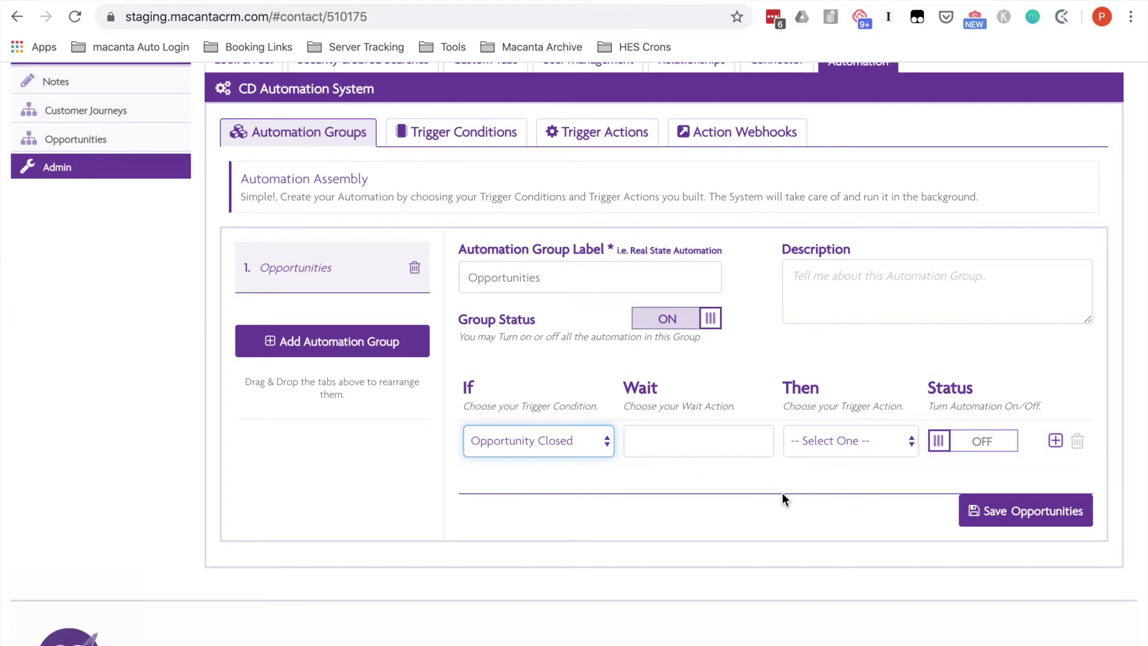
{"action": "left_click", "coordinate": [847, 441]}
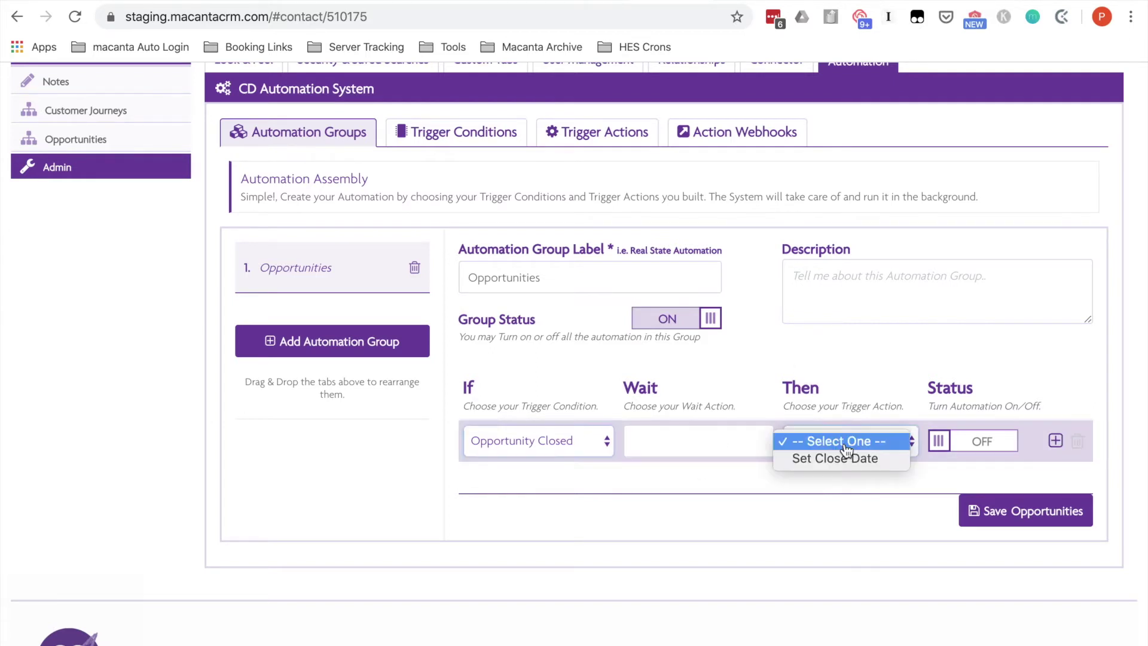
{"action": "left_click", "coordinate": [848, 459]}
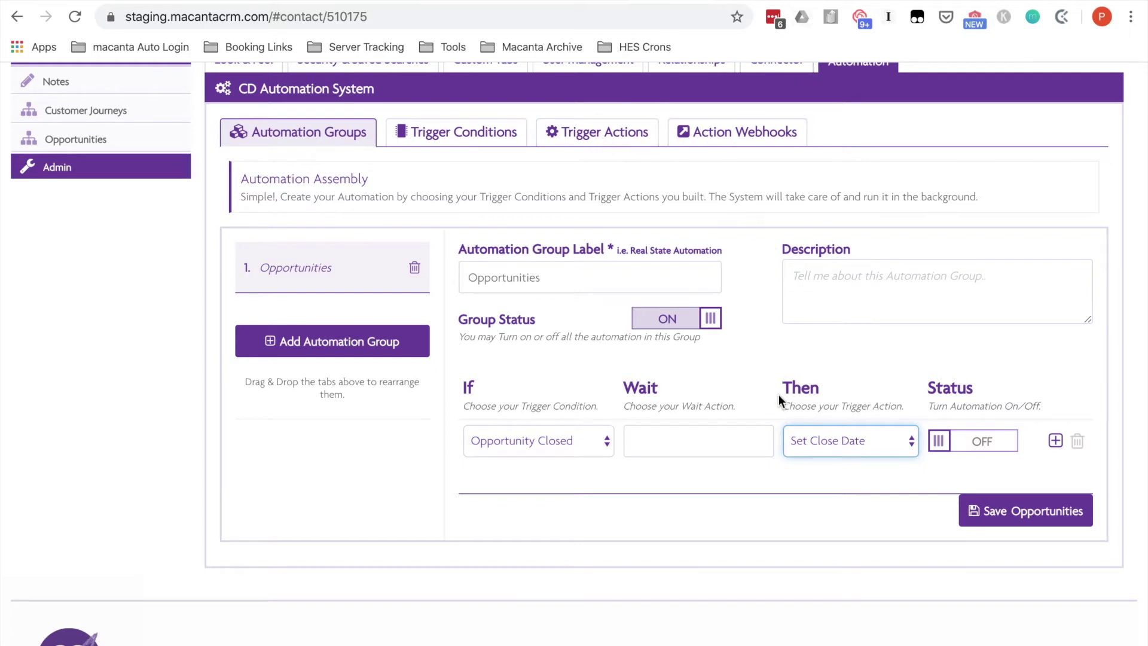
{"action": "left_click", "coordinate": [948, 442]}
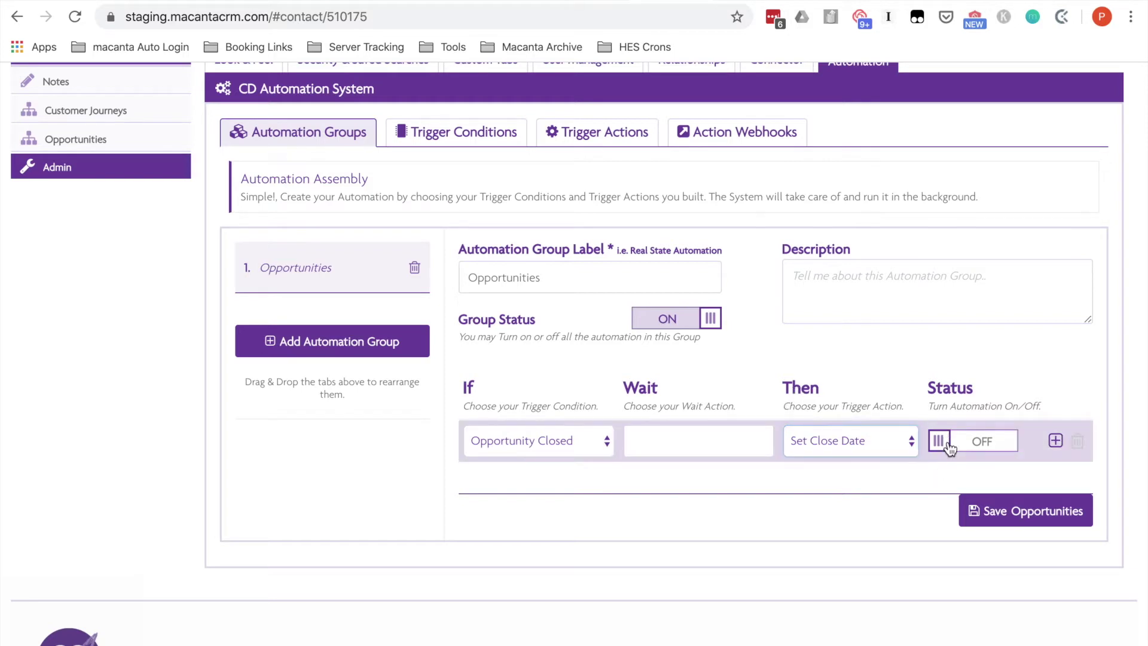
{"action": "left_click", "coordinate": [1016, 512]}
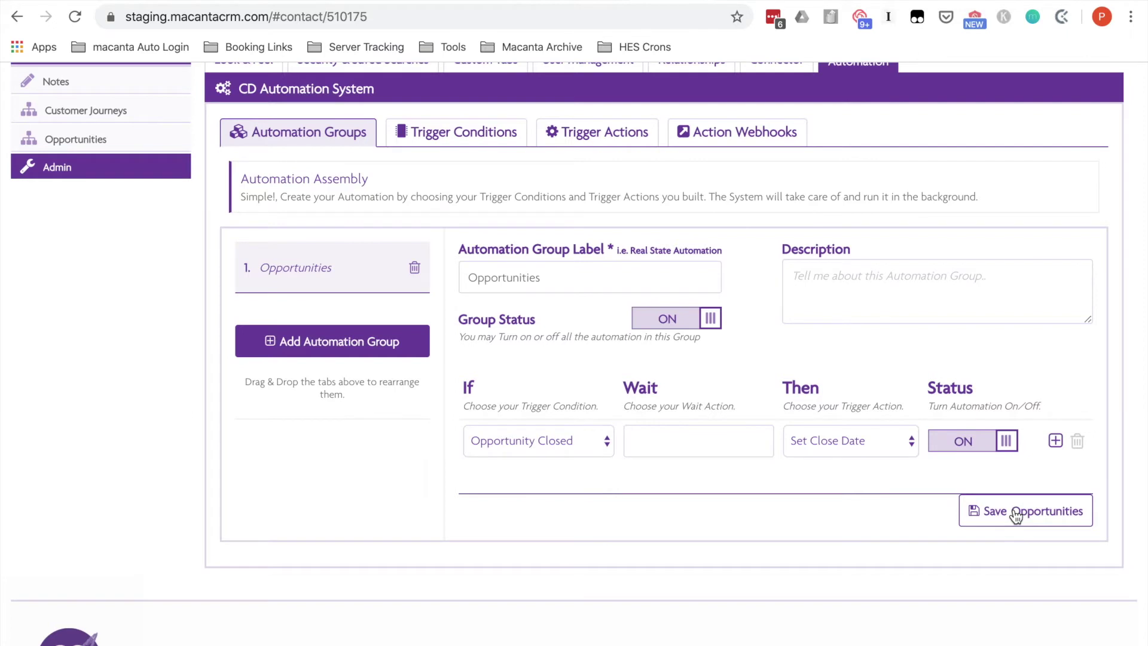
Add a new opportunity for the contact with the title "Automation Video" and the stage New
{"action": "left_click", "coordinate": [96, 139]}
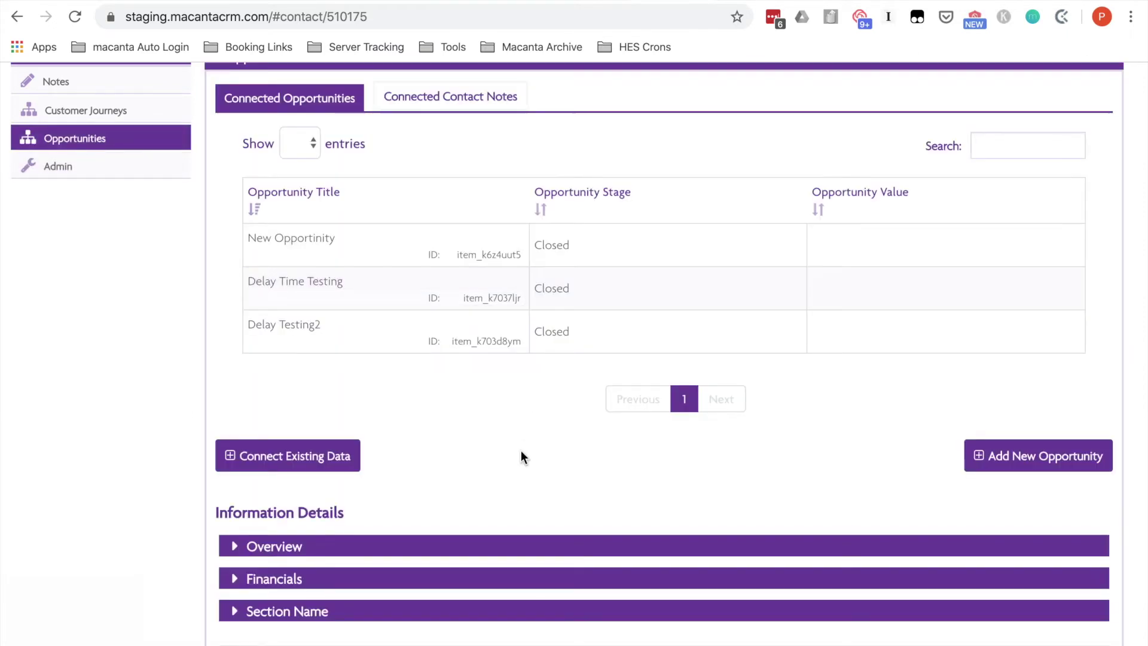
{"action": "left_click", "coordinate": [1064, 460]}
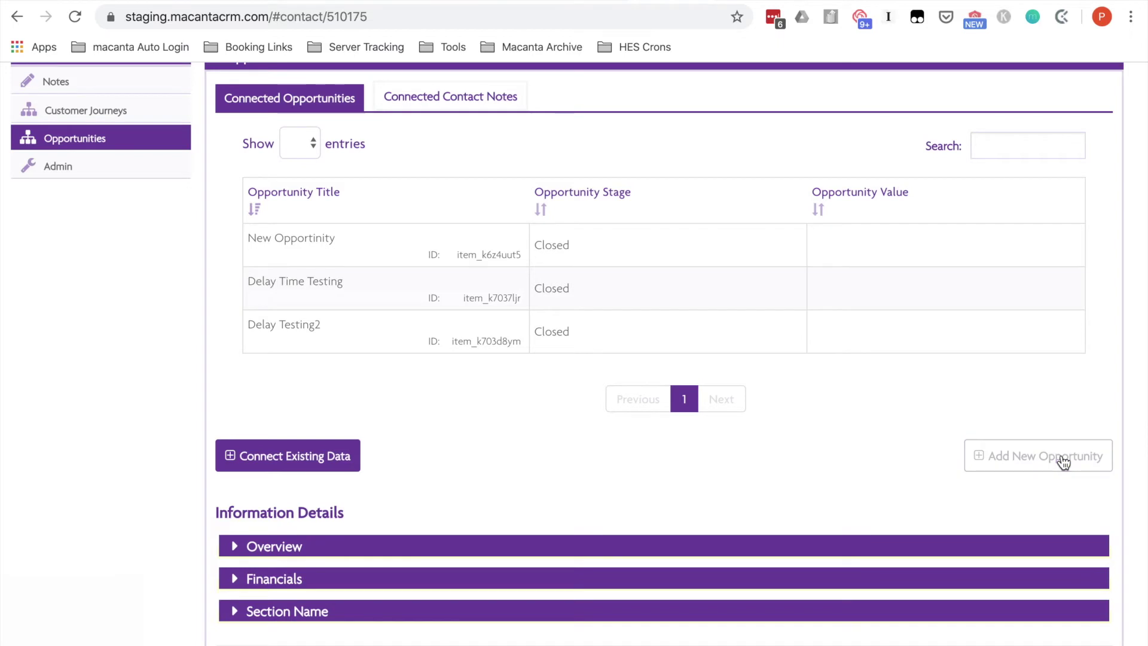
{"action": "left_click", "coordinate": [279, 552]}
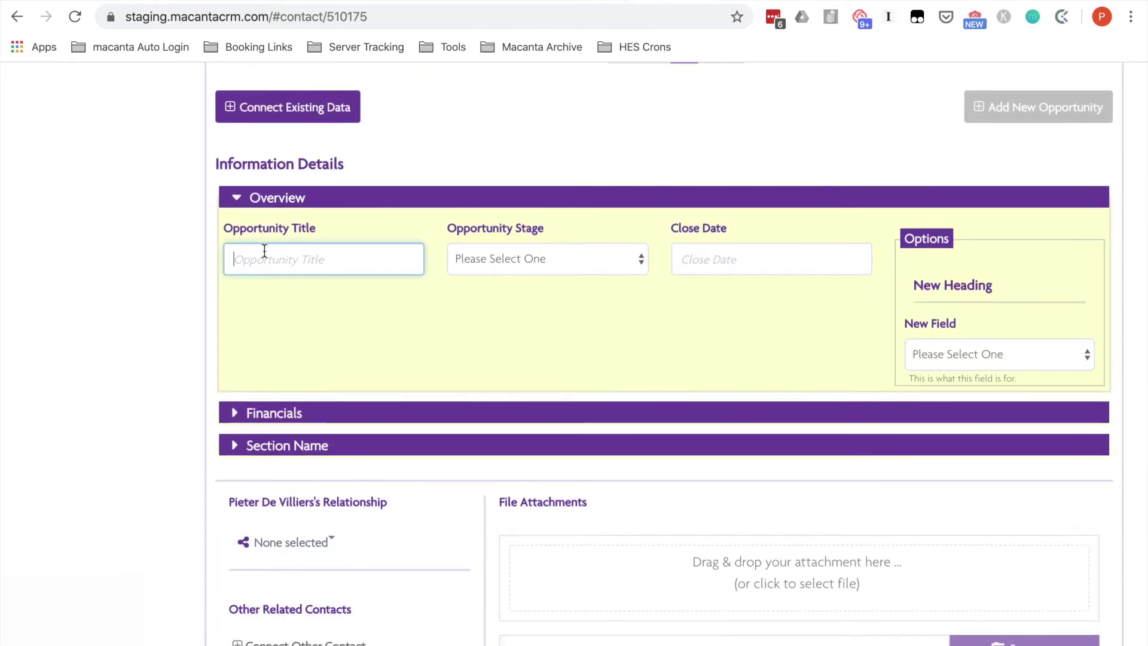
{"action": "type", "text": "Automation Video"}
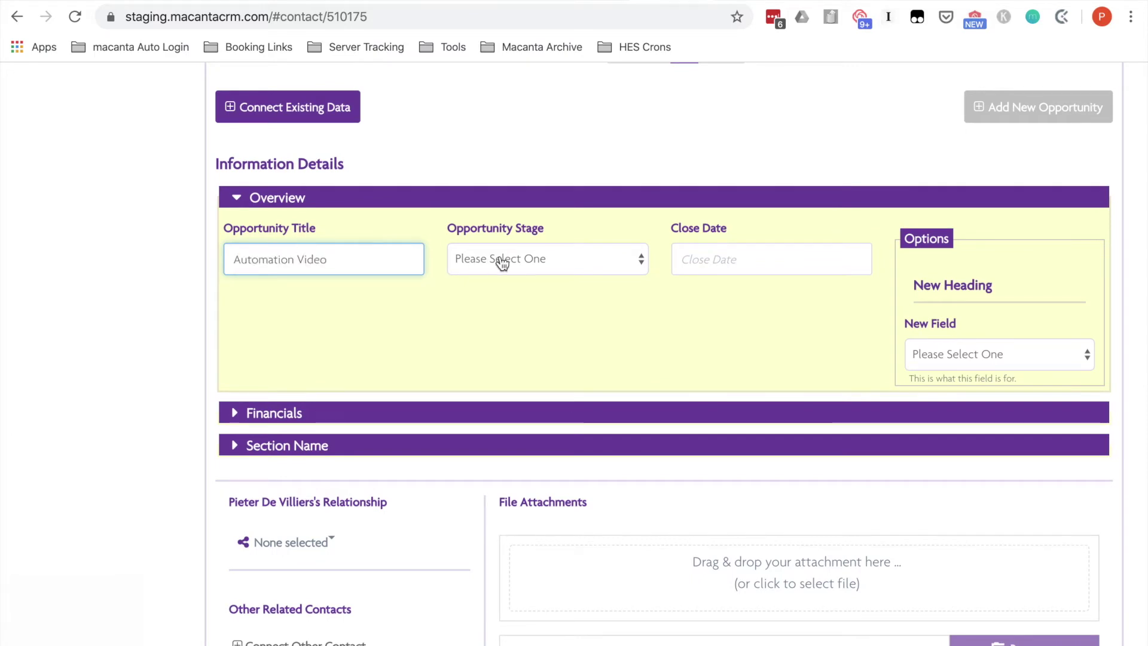
{"action": "left_click", "coordinate": [518, 264]}
{"action": "left_click", "coordinate": [514, 278]}
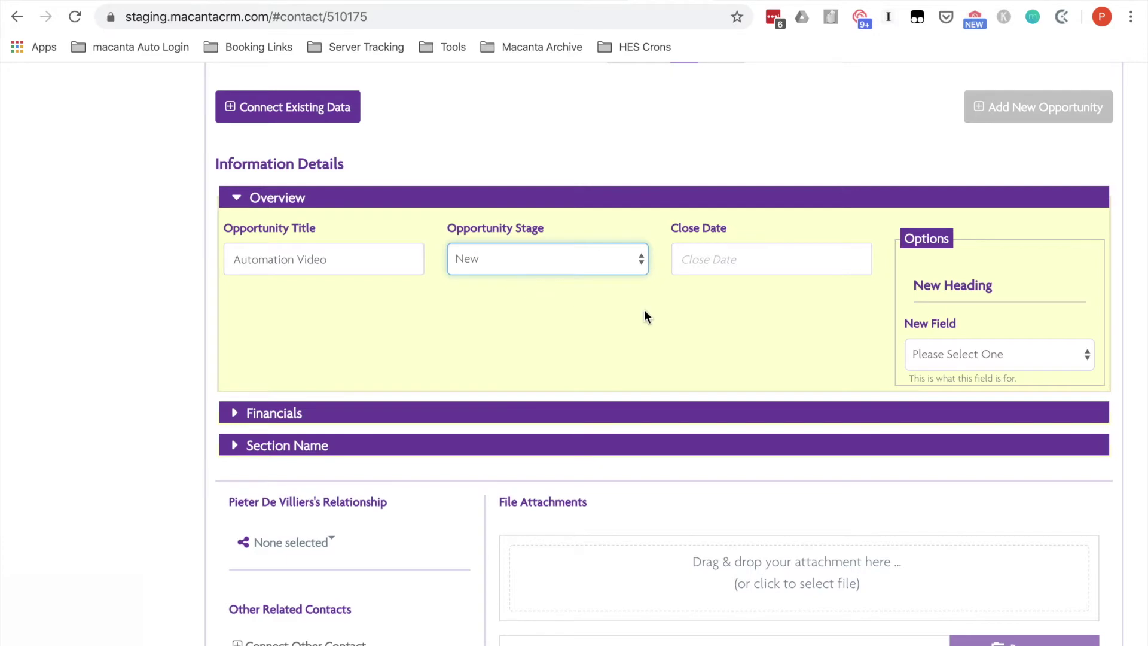
Set the contact's relationship to Sales Rep and save the new opportunity
{"action": "scroll", "coordinate": [676, 313], "scroll_direction": "down", "scroll_amount": 3}
{"action": "left_click", "coordinate": [328, 401]}
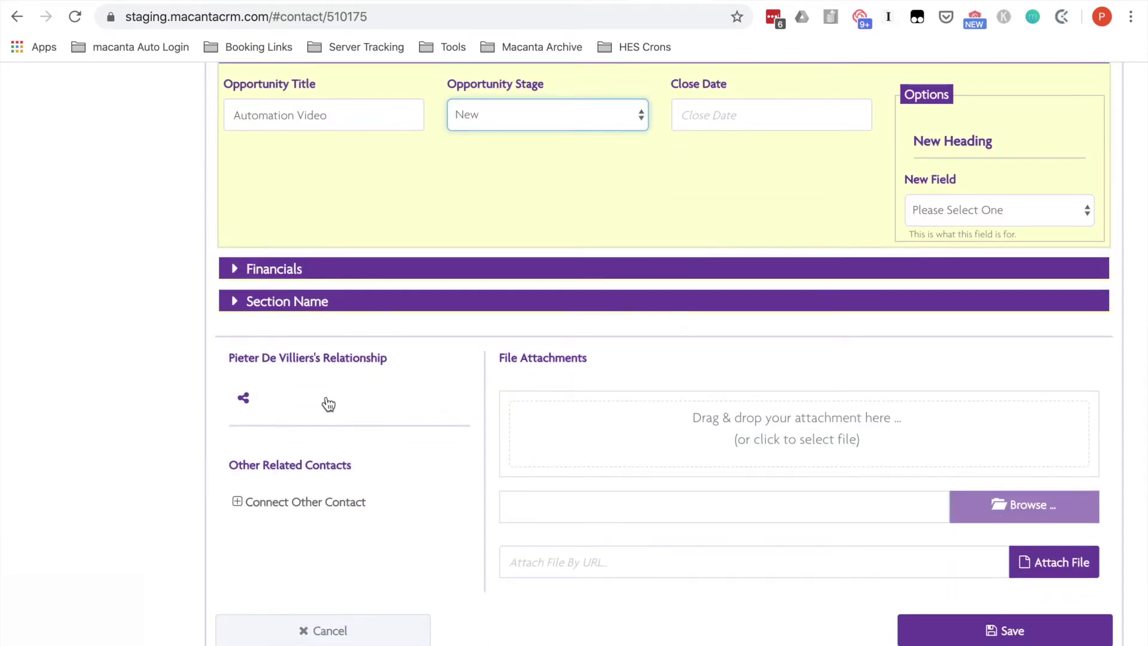
{"action": "left_click", "coordinate": [267, 444]}
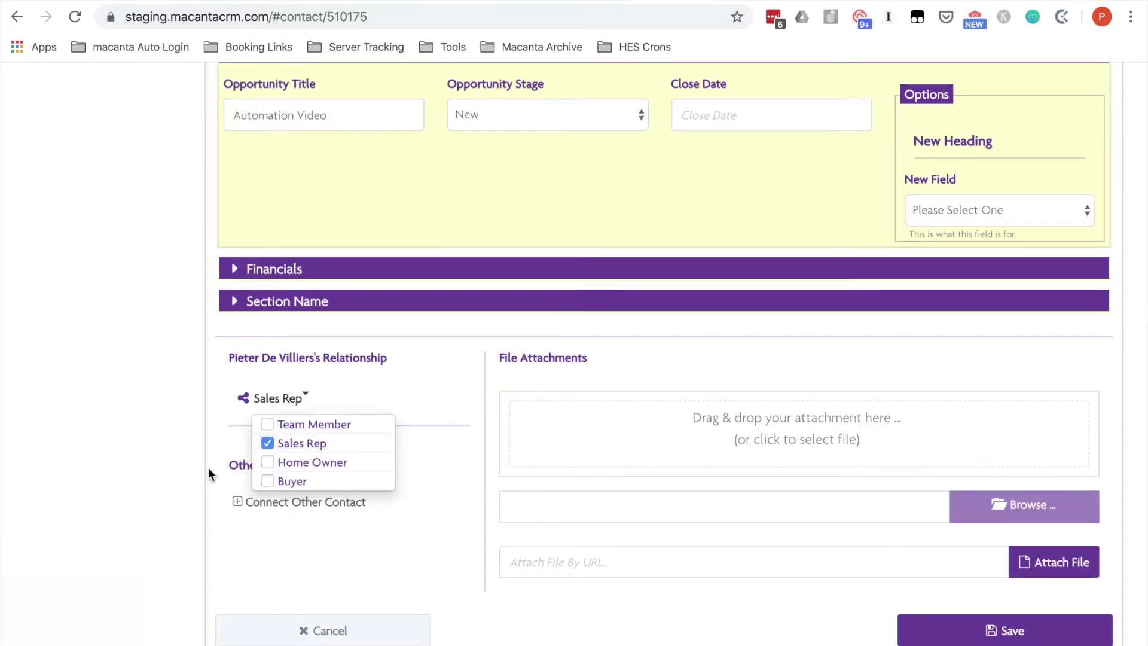
{"action": "left_click", "coordinate": [422, 589]}
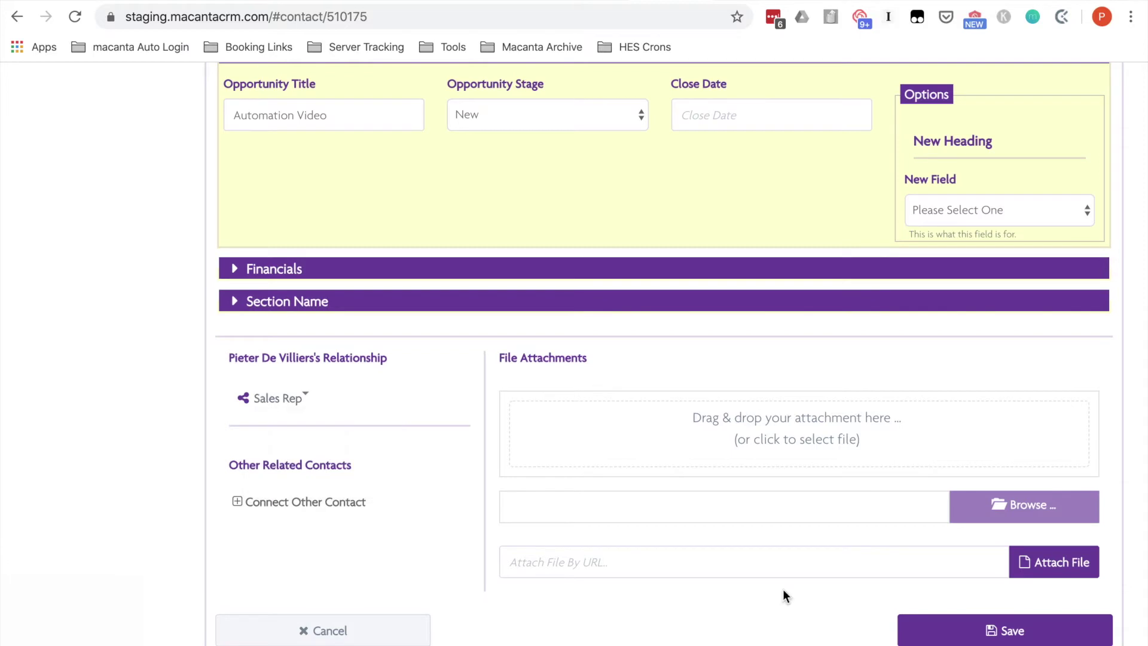
{"action": "left_click", "coordinate": [979, 632]}
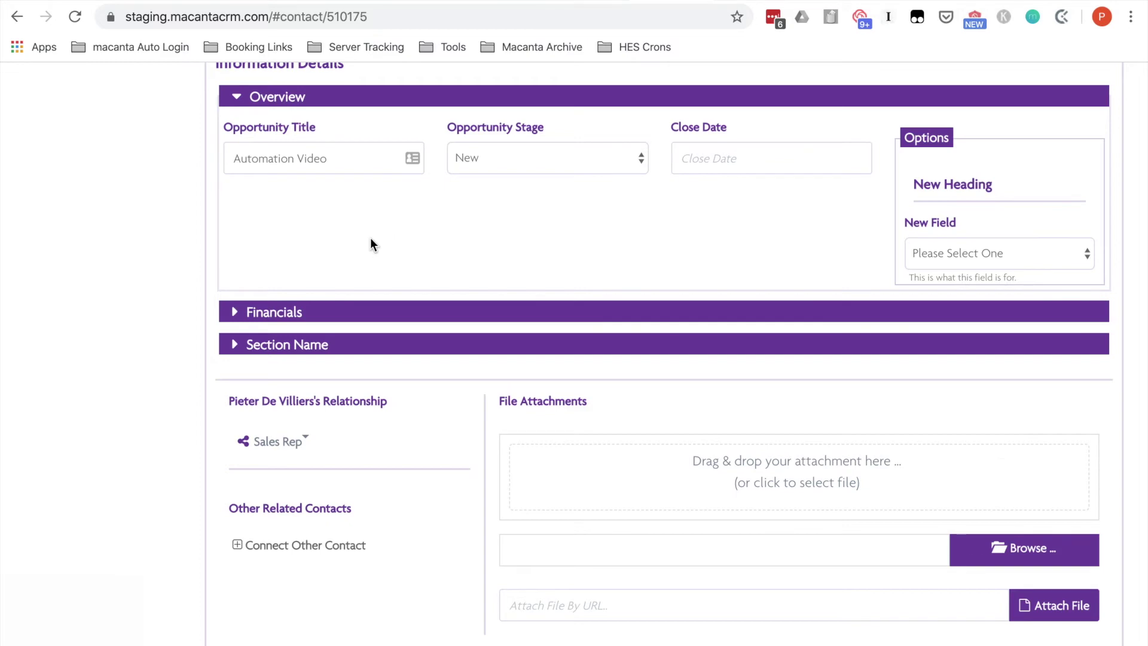
Switch to Webhook.site and delete all the old requests from the request list
{"action": "scroll", "coordinate": [335, 233], "scroll_direction": "up", "scroll_amount": 6}
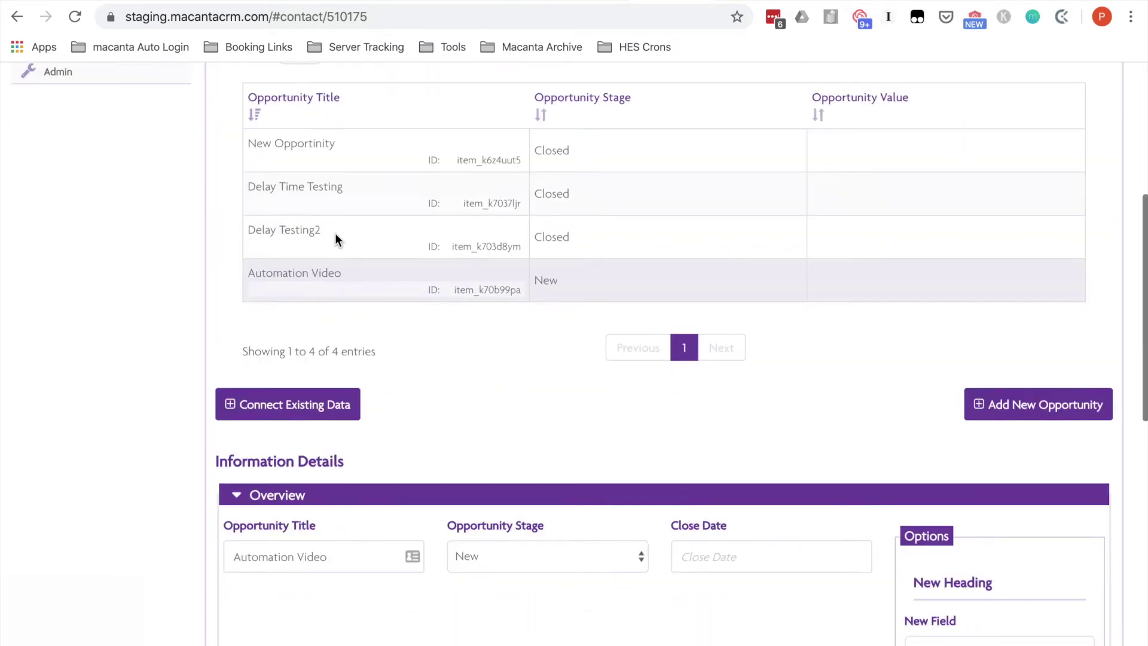
{"action": "scroll", "coordinate": [335, 233], "scroll_direction": "down", "scroll_amount": 6}
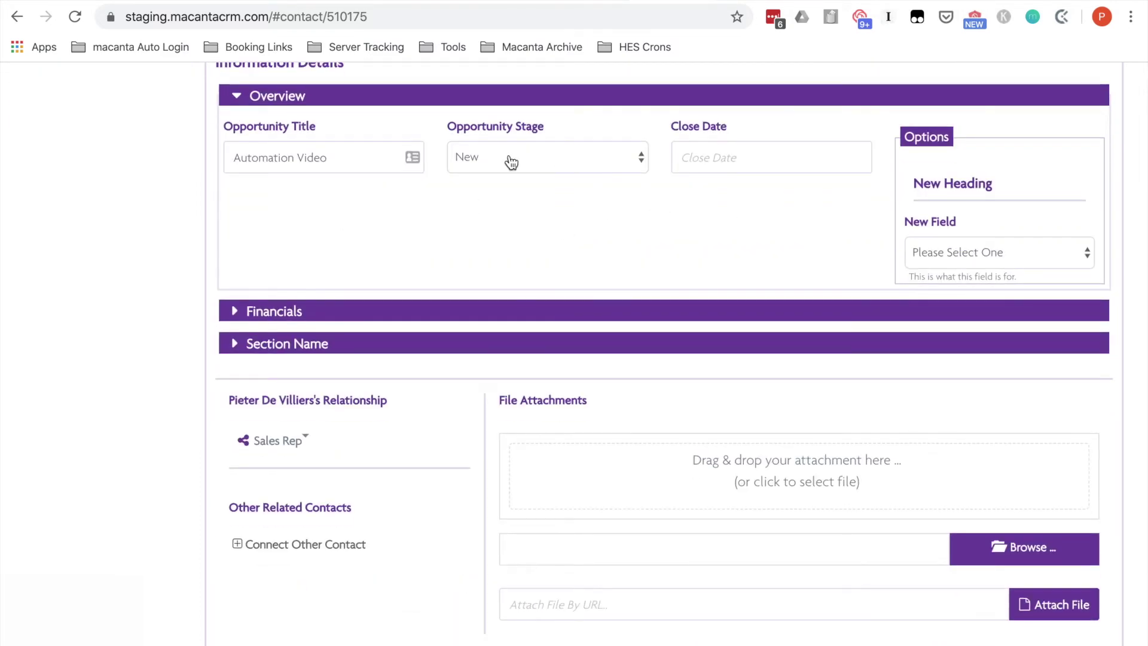
{"action": "left_click", "coordinate": [781, 8]}
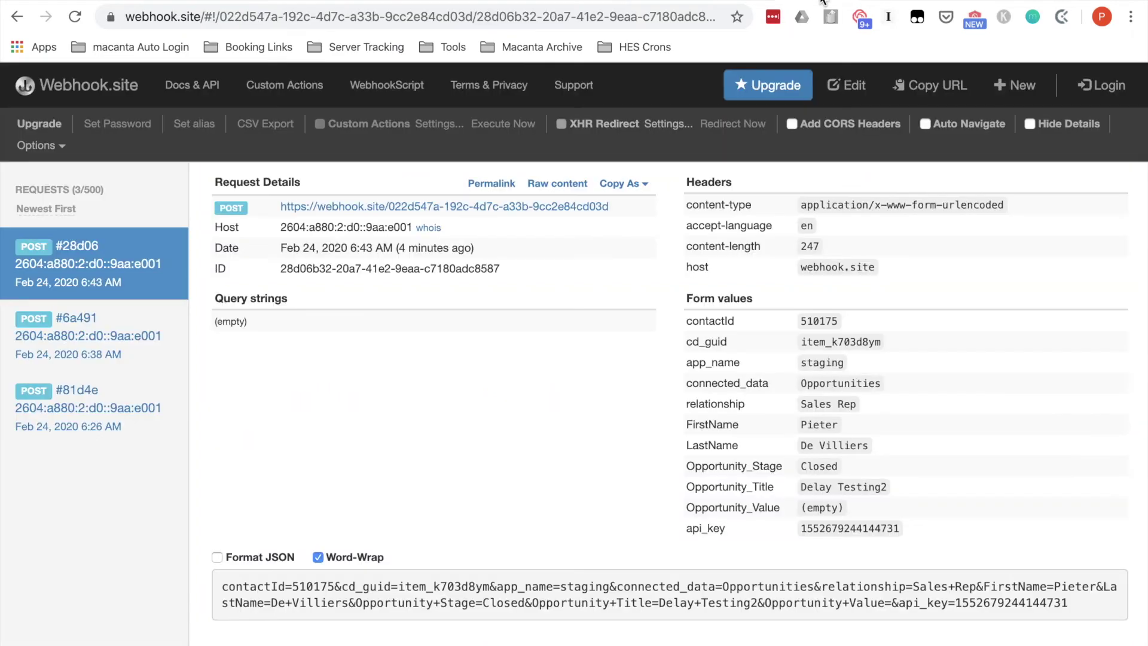
{"action": "left_click", "coordinate": [171, 409]}
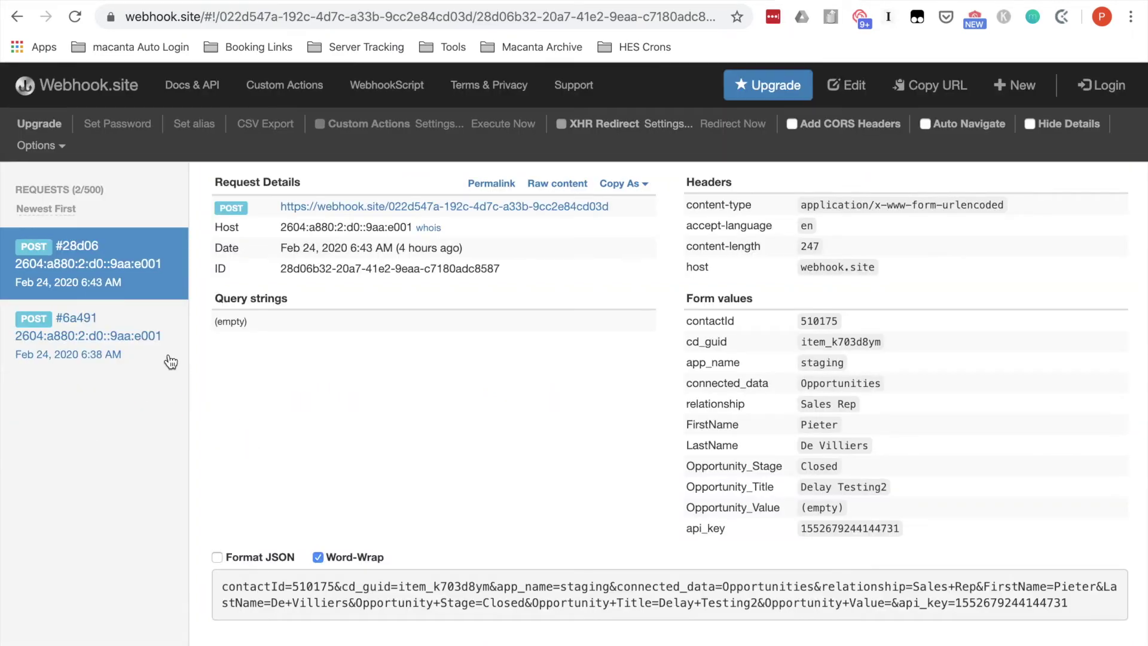
{"action": "left_click", "coordinate": [171, 338]}
{"action": "left_click", "coordinate": [171, 267]}
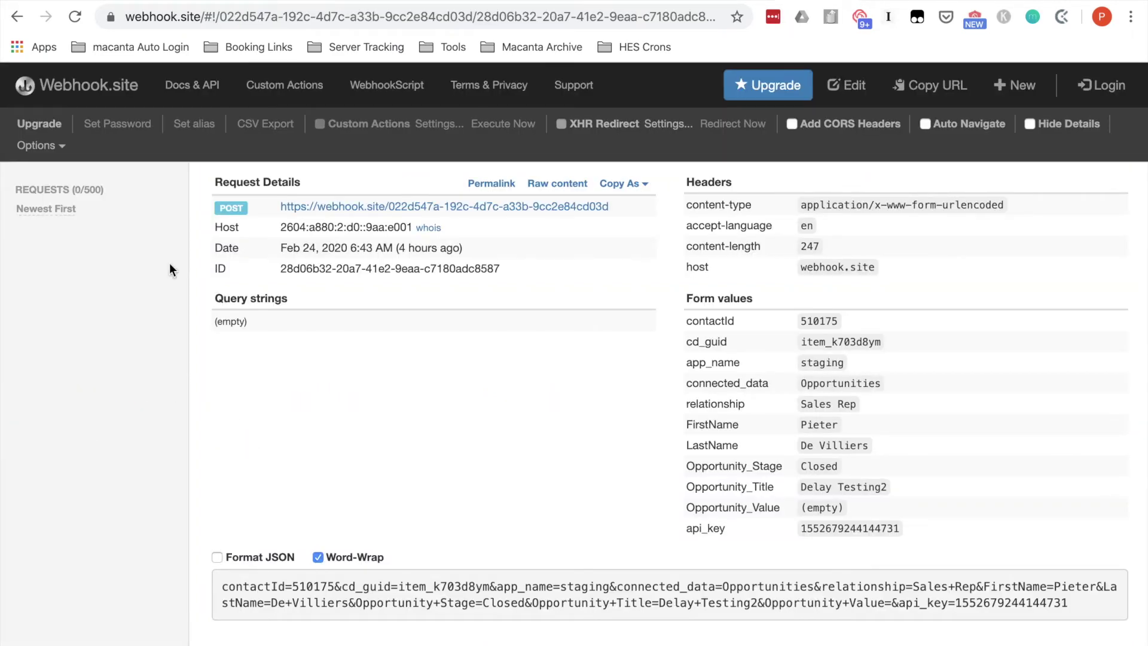
Switch back to Macanta, change the Automation Video opportunity's stage to Closed, and save it
{"action": "left_click", "coordinate": [681, 2]}
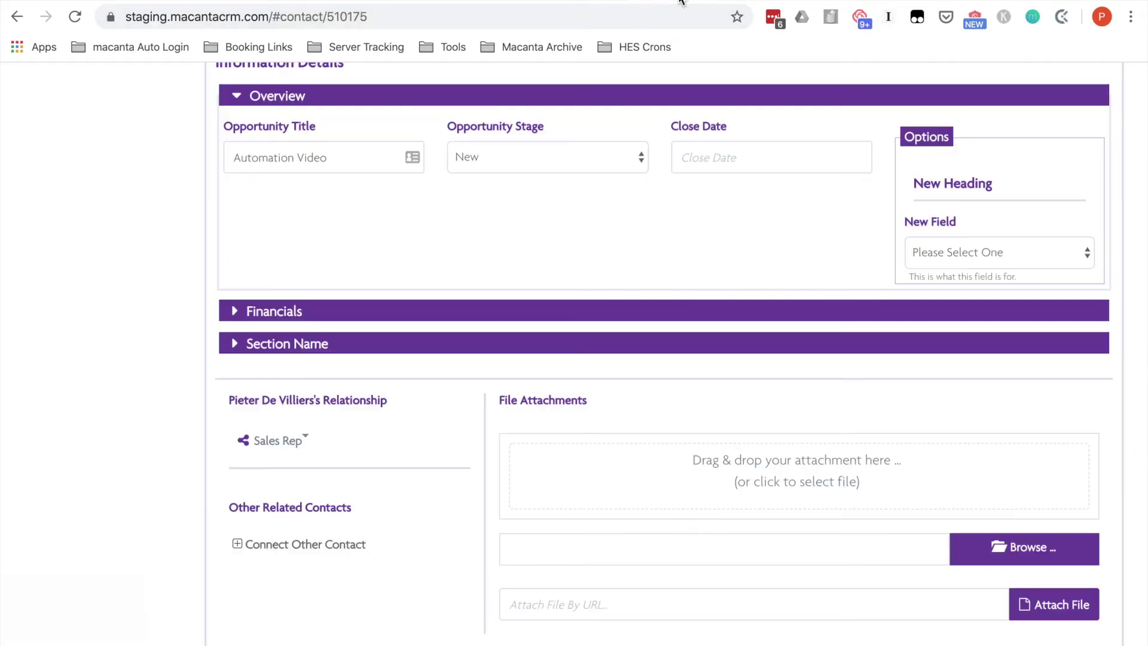
{"action": "left_click", "coordinate": [512, 159]}
{"action": "left_click", "coordinate": [487, 198]}
{"action": "scroll", "coordinate": [648, 302], "scroll_direction": "down", "scroll_amount": 3}
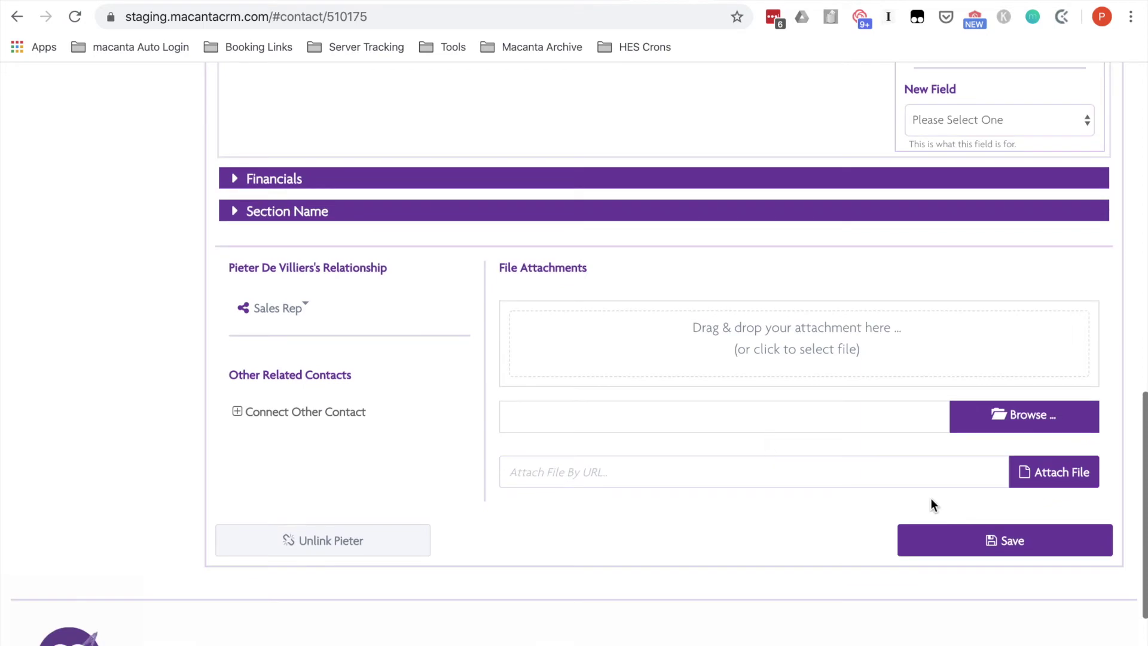
{"action": "left_click", "coordinate": [964, 542]}
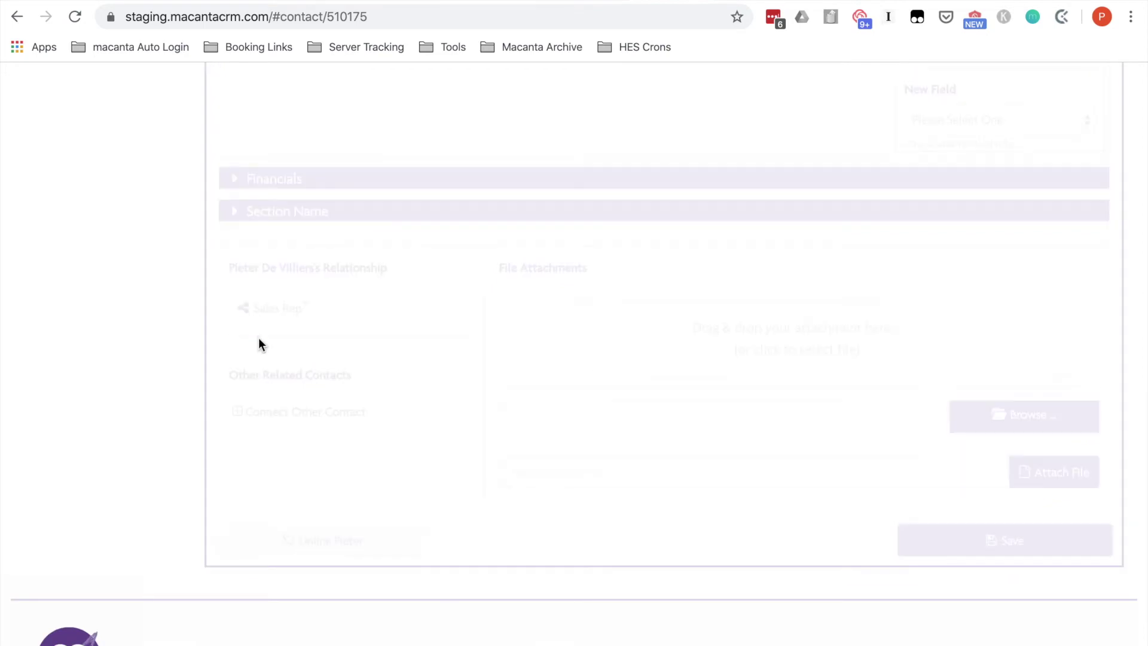
Check Webhook.site for a request triggered by closing the opportunity, and return to Macanta
{"action": "scroll", "coordinate": [259, 338], "scroll_direction": "up", "scroll_amount": 5}
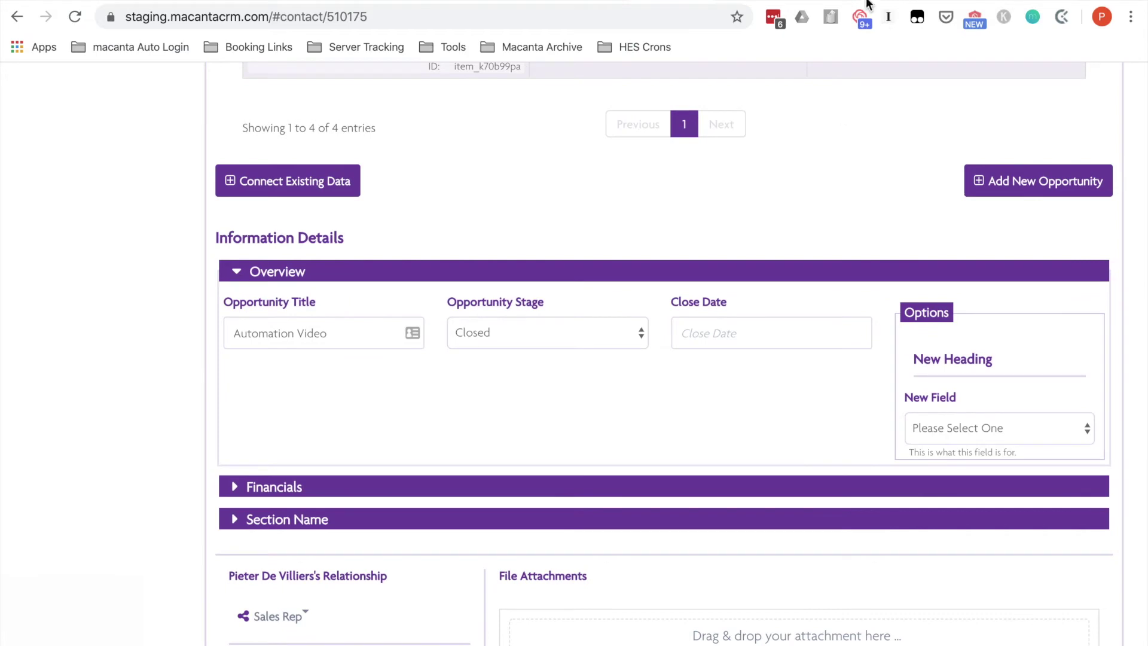
{"action": "key", "text": "ctrl+Tab"}
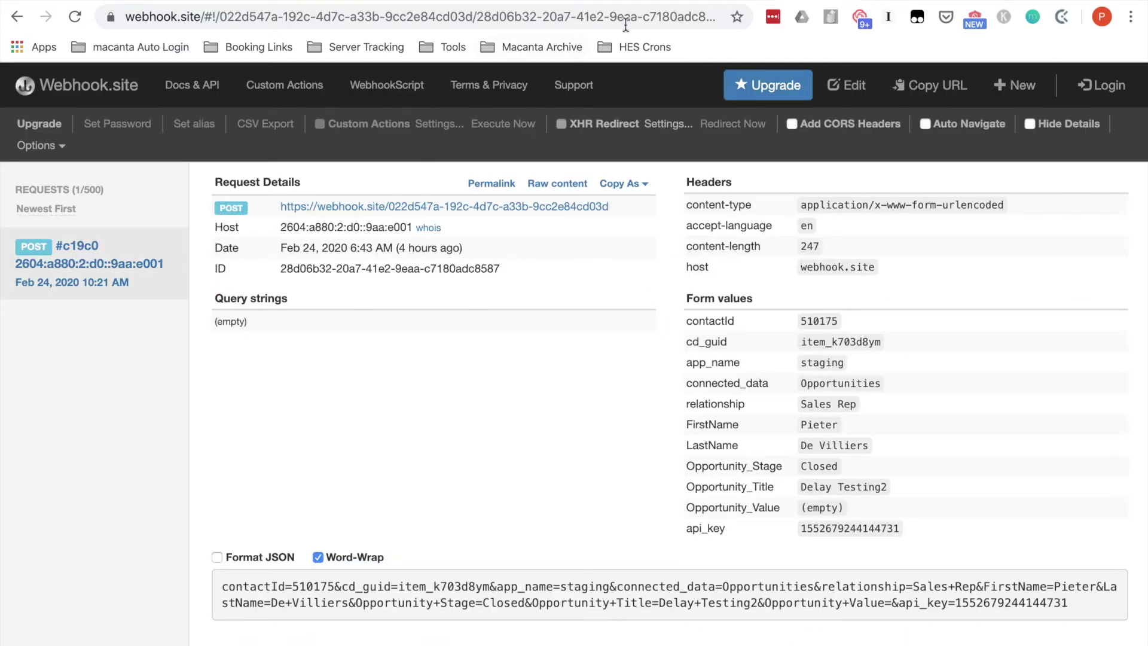
{"action": "key", "text": "ctrl+shift+Tab"}
Reload the contact page and open the Automation Video opportunity's Overview to check its close date
{"action": "left_click", "coordinate": [75, 17]}
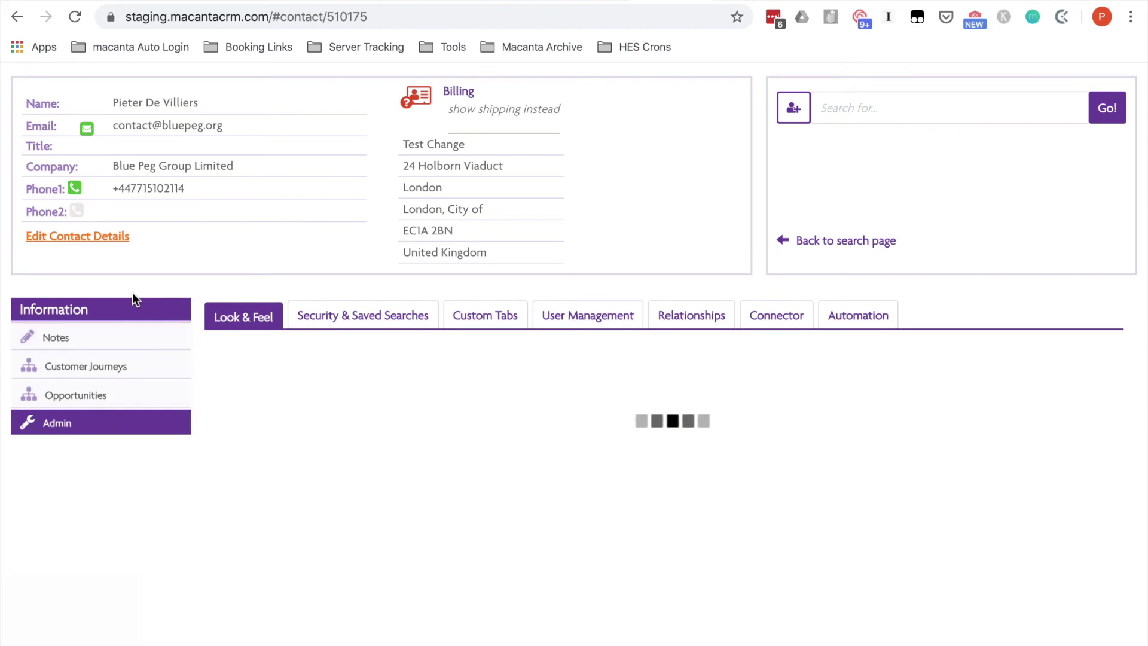
{"action": "left_click", "coordinate": [89, 395]}
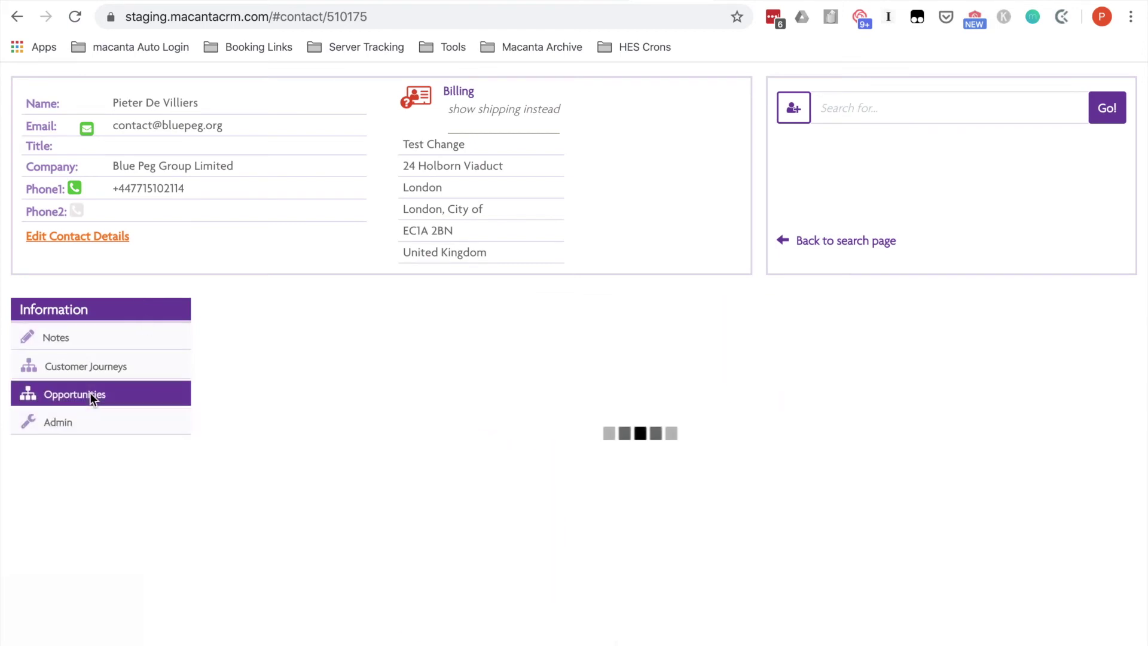
{"action": "scroll", "coordinate": [565, 406], "scroll_direction": "down", "scroll_amount": 4}
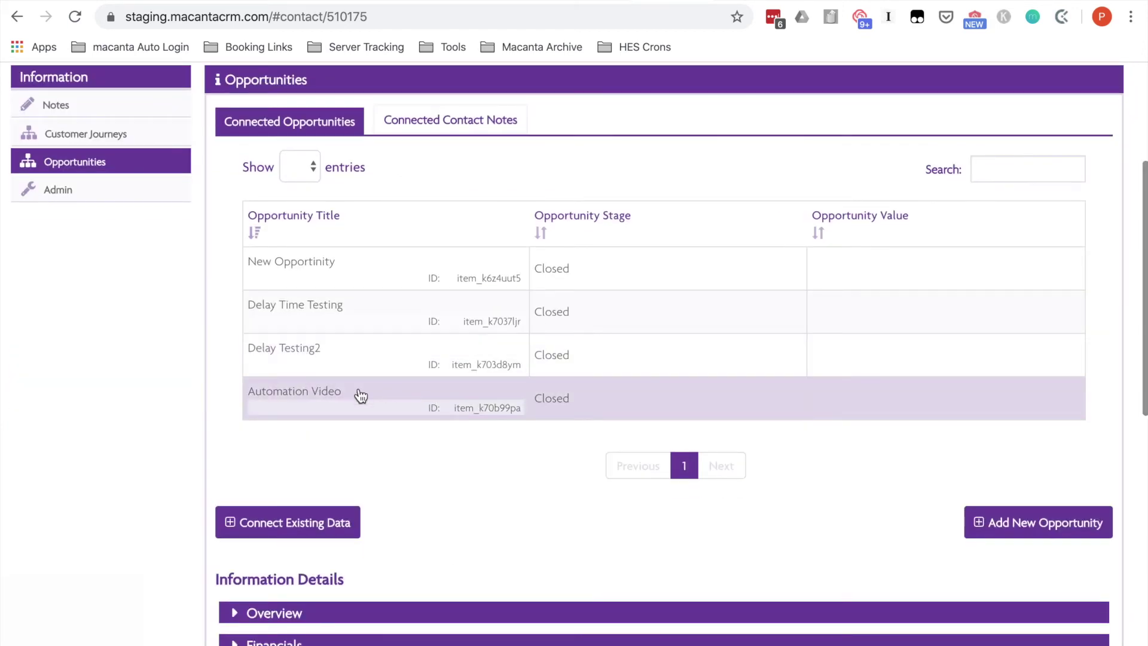
{"action": "scroll", "coordinate": [359, 394], "scroll_direction": "down", "scroll_amount": 4}
{"action": "left_click", "coordinate": [276, 387]}
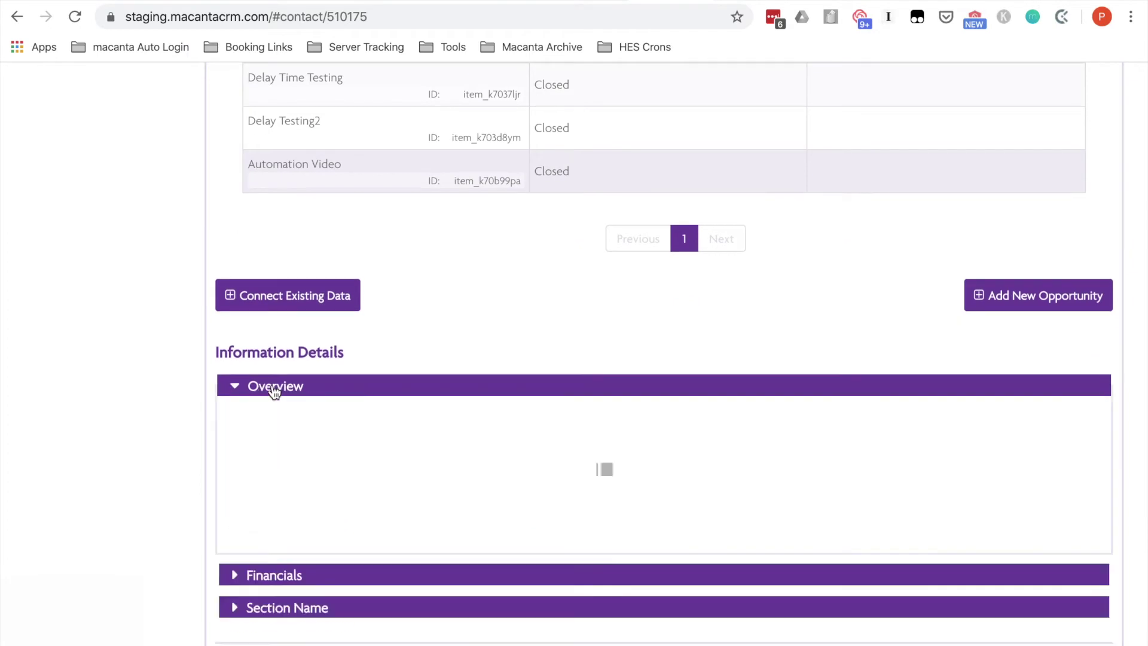
{"action": "scroll", "coordinate": [274, 393], "scroll_direction": "down", "scroll_amount": 2}
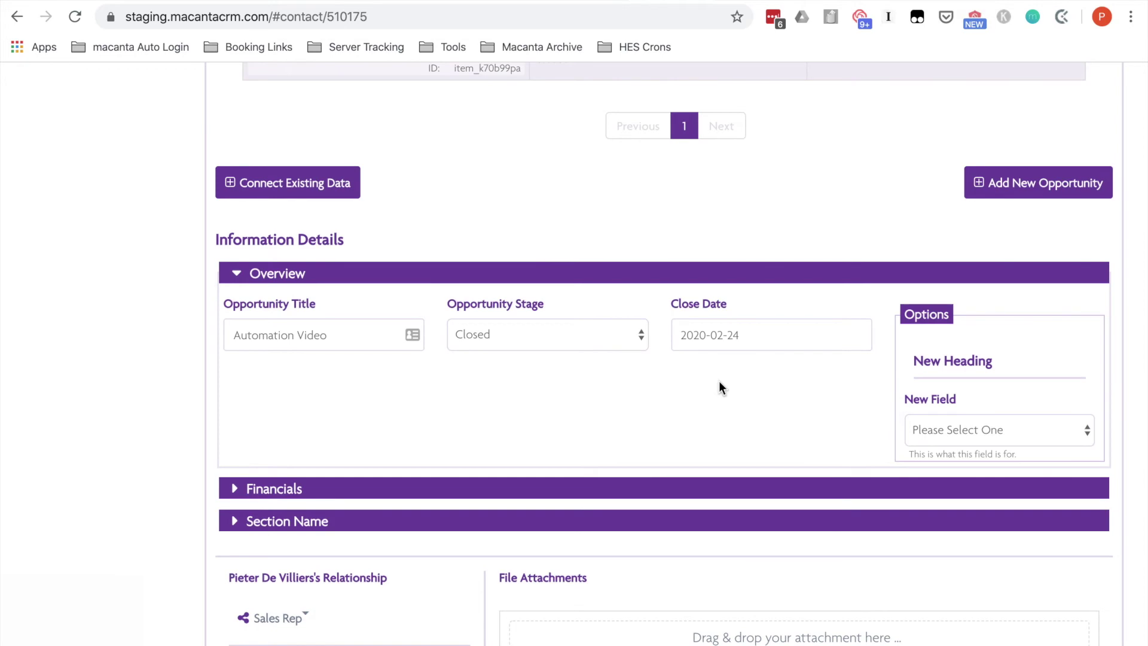
Open the Automation settings in the Admin area and bring up the Opportunities group's Opportunity Closed rule
{"action": "scroll", "coordinate": [719, 381], "scroll_direction": "up", "scroll_amount": 5}
{"action": "left_click", "coordinate": [124, 122]}
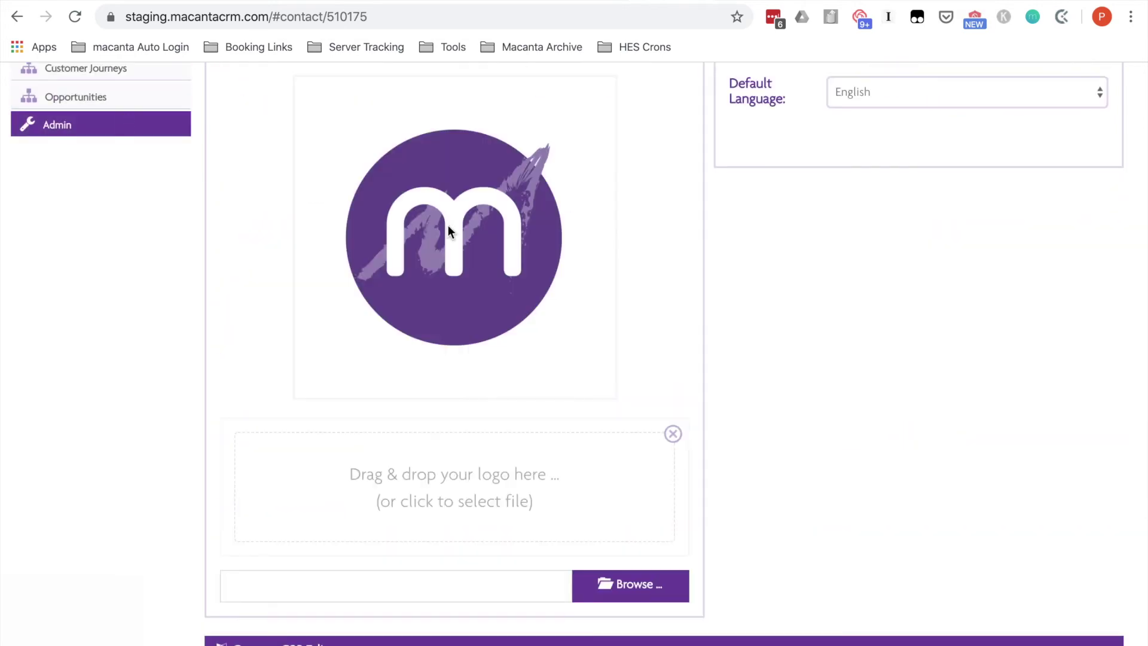
{"action": "scroll", "coordinate": [448, 226], "scroll_direction": "up", "scroll_amount": 5}
{"action": "left_click", "coordinate": [854, 320]}
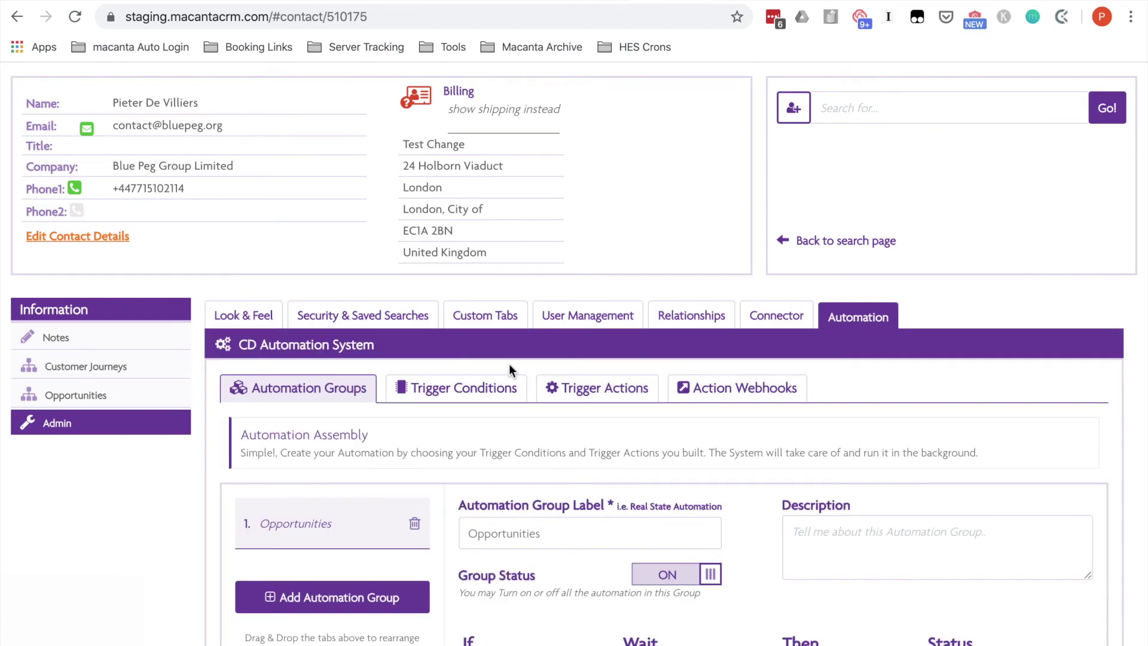
{"action": "scroll", "coordinate": [647, 460], "scroll_direction": "down", "scroll_amount": 4}
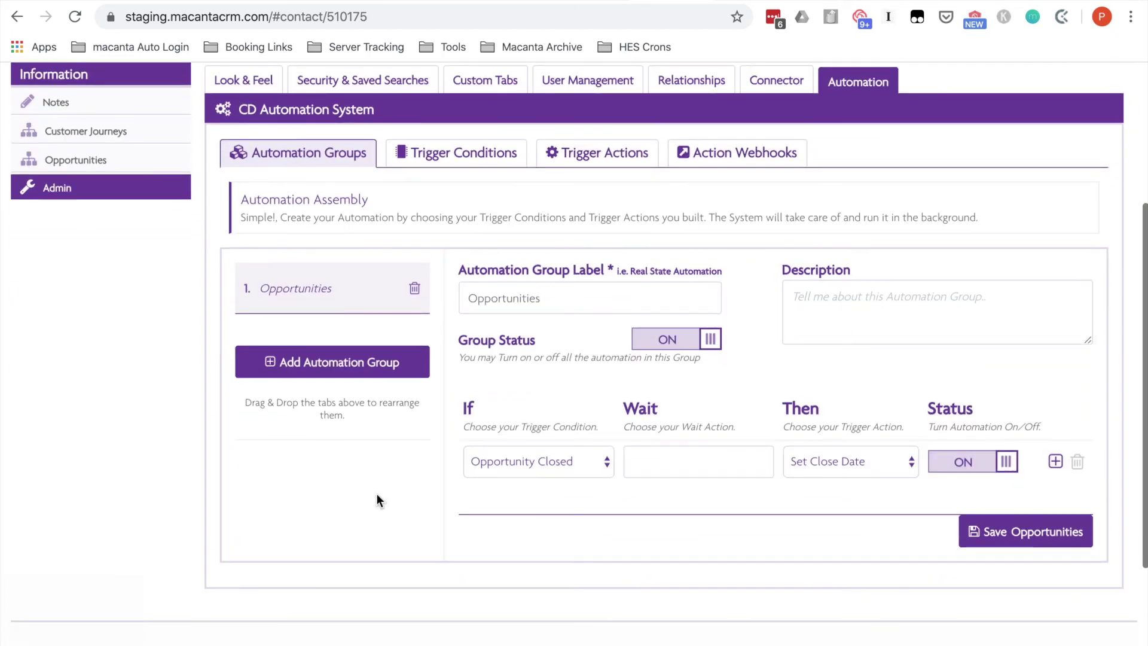
{"action": "scroll", "coordinate": [751, 400], "scroll_direction": "down", "scroll_amount": 2}
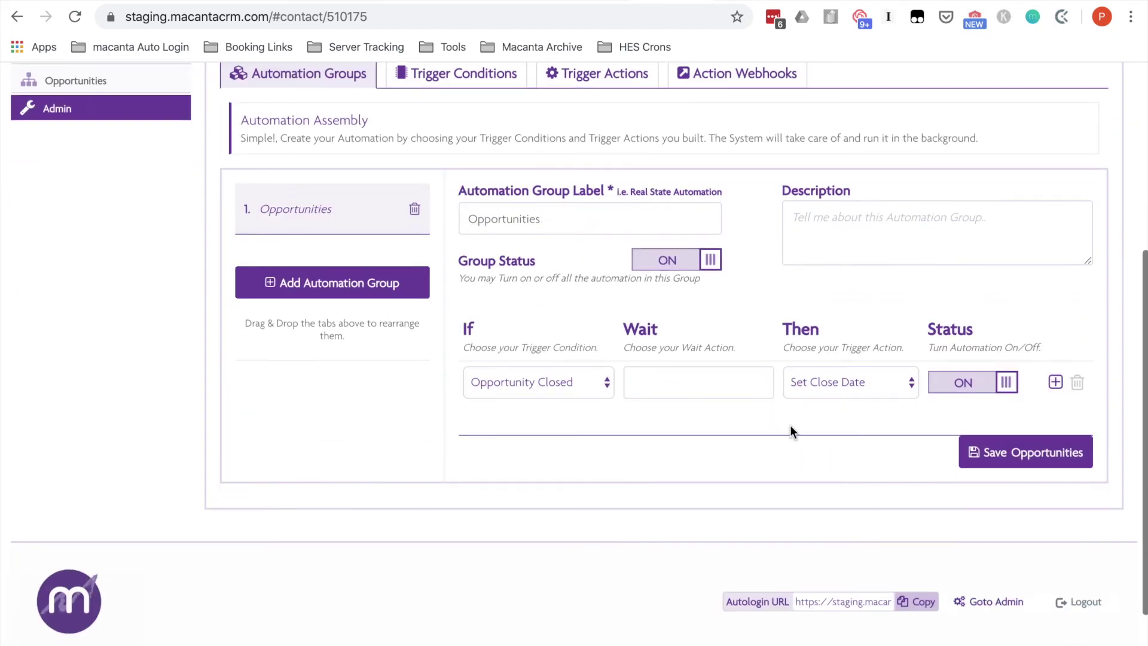
Set the wait time between Opportunity Closed and Set Close Date to 5 Minutes, and save the Opportunities group
{"action": "left_click", "coordinate": [695, 385]}
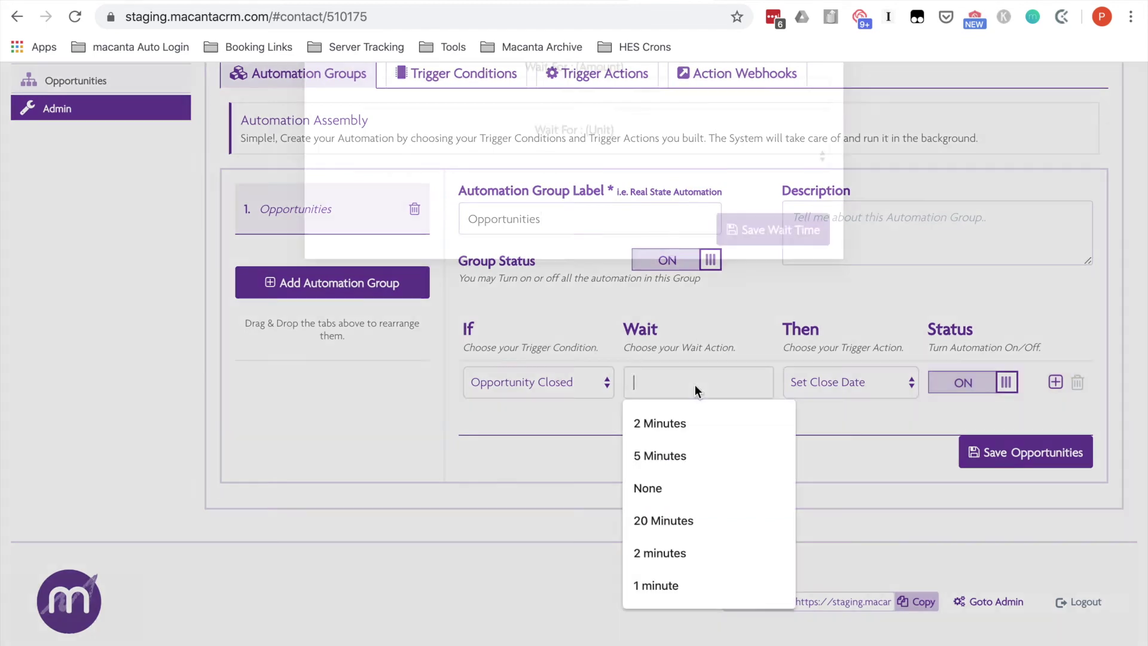
{"action": "left_click", "coordinate": [475, 137]}
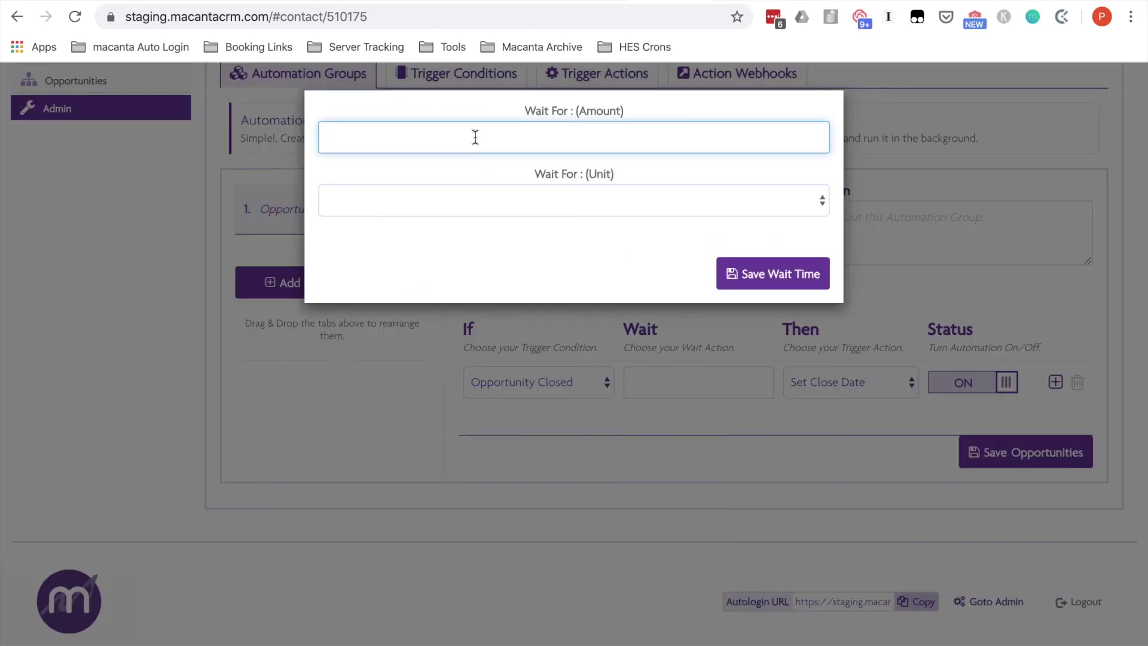
{"action": "type", "text": "5"}
{"action": "left_click", "coordinate": [595, 203]}
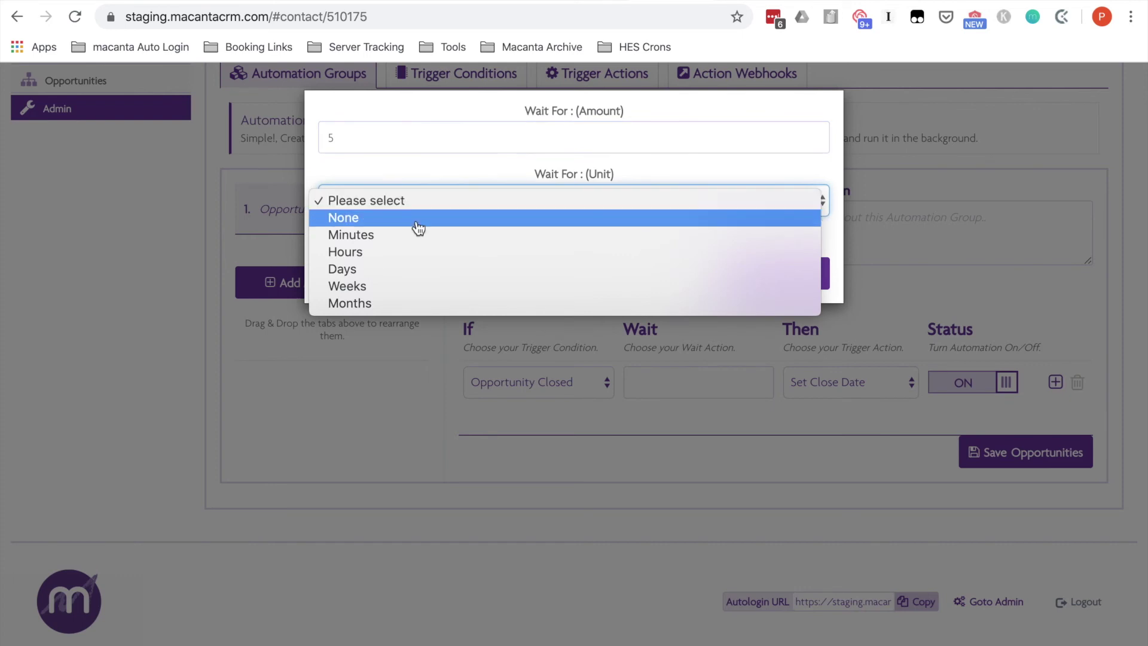
{"action": "left_click", "coordinate": [375, 237]}
{"action": "left_click", "coordinate": [750, 274]}
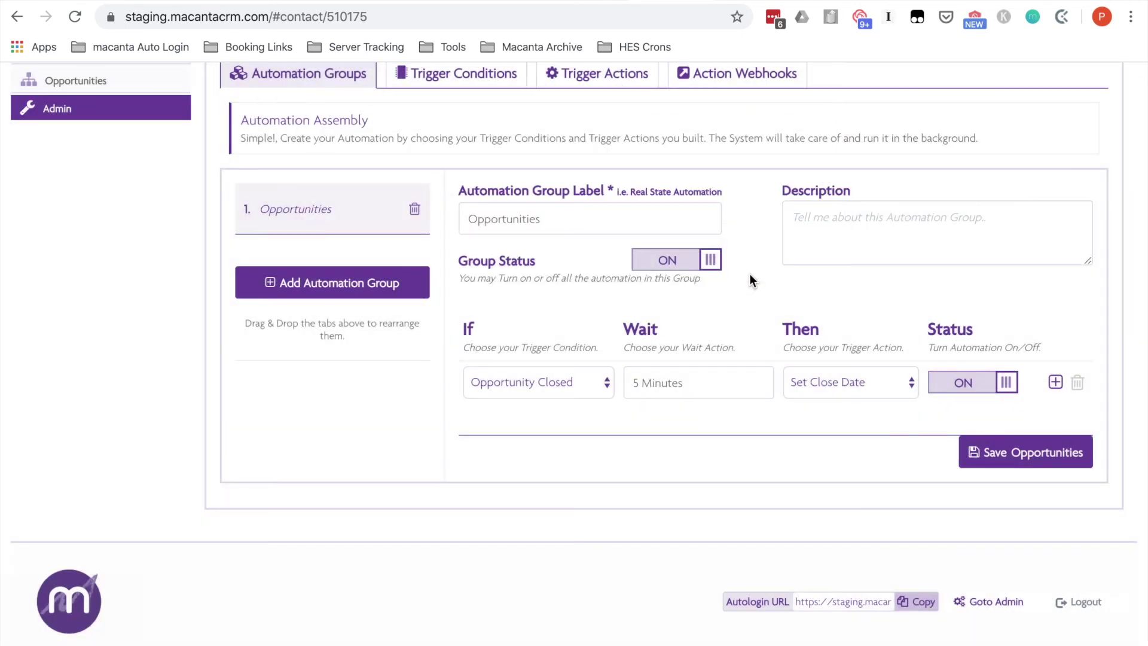
{"action": "left_click", "coordinate": [1010, 449]}
Review the automation group, examine the logged POST request's details and form values on Webhook.site, and return to Macanta
{"action": "scroll", "coordinate": [314, 433], "scroll_direction": "up", "scroll_amount": 5}
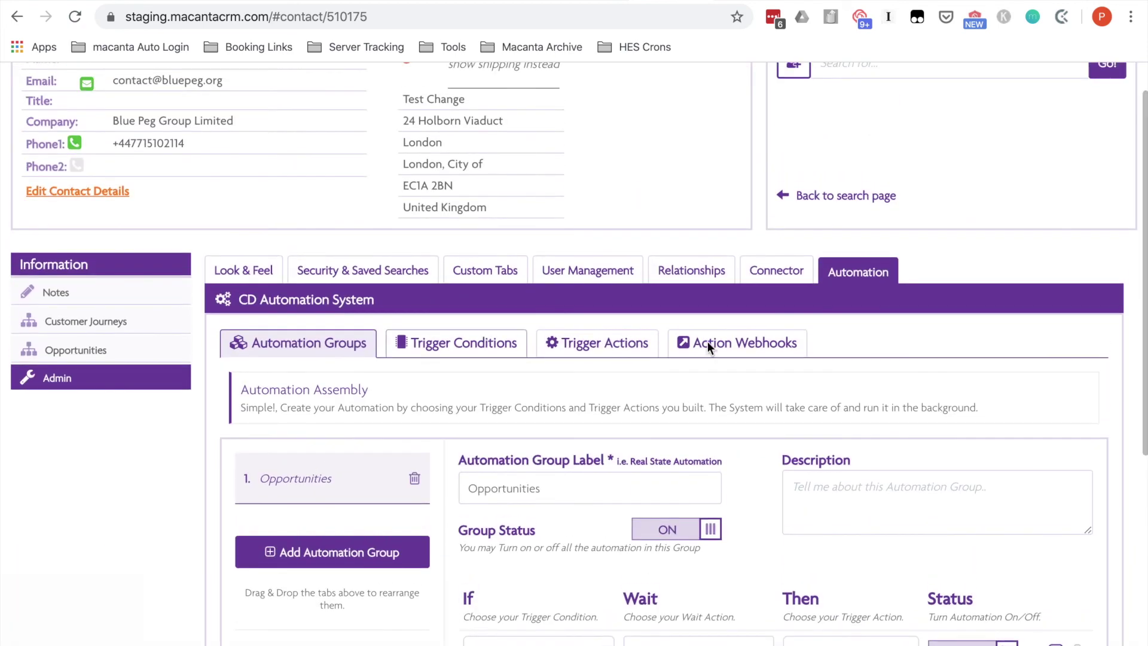
{"action": "scroll", "coordinate": [369, 443], "scroll_direction": "down", "scroll_amount": 2}
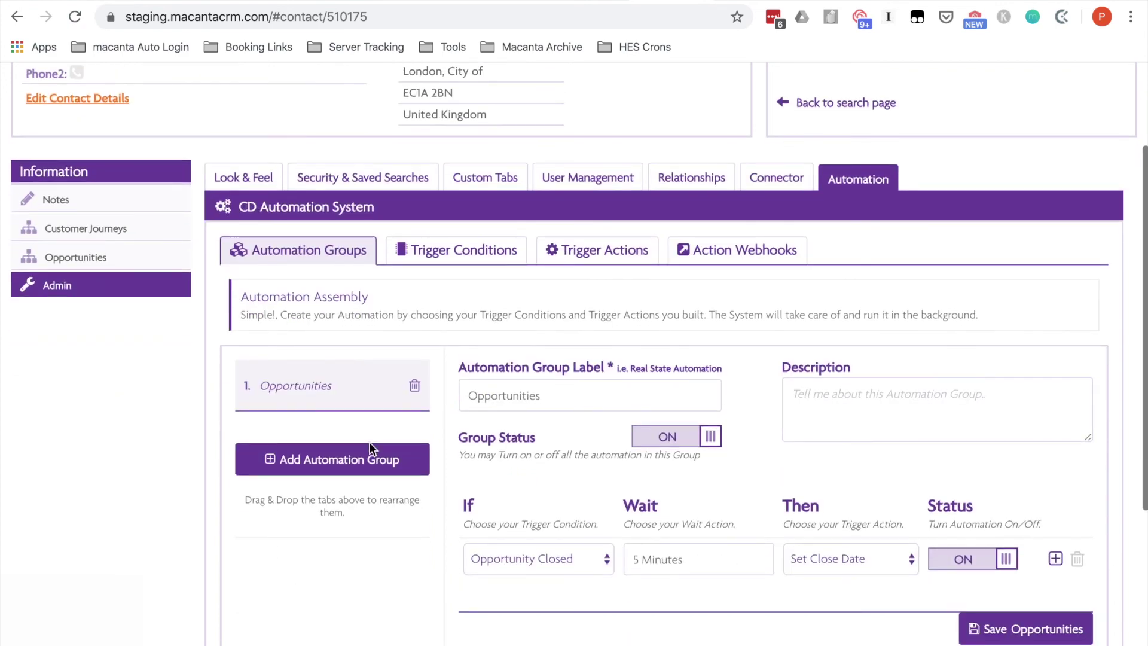
{"action": "scroll", "coordinate": [370, 445], "scroll_direction": "up", "scroll_amount": 2}
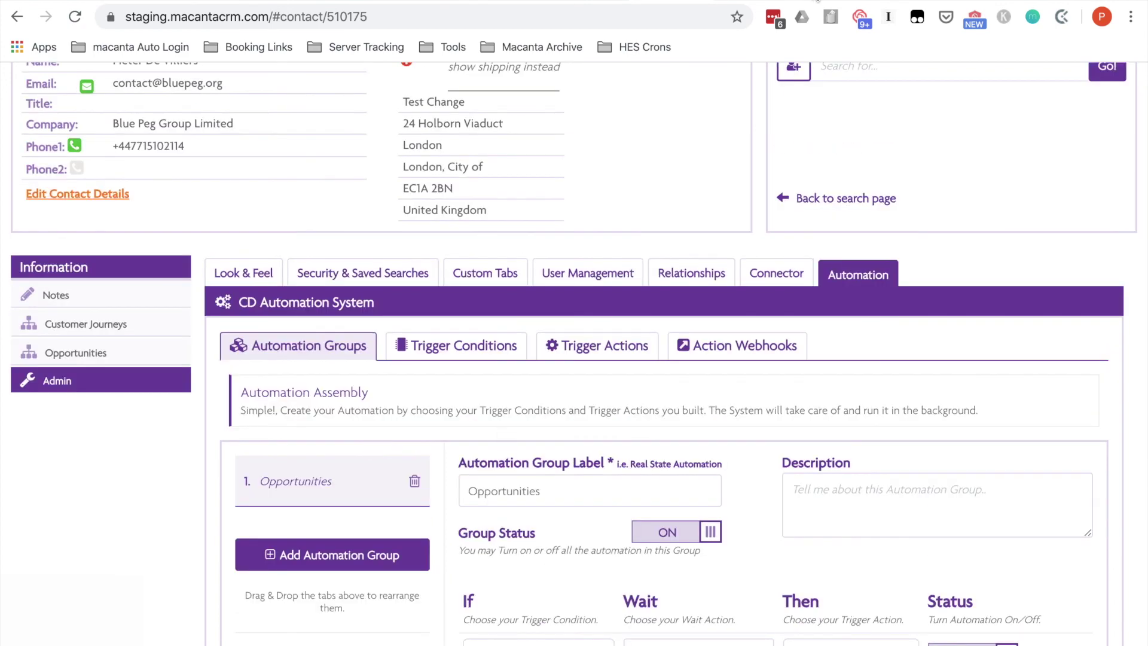
{"action": "key", "text": "ctrl+Tab"}
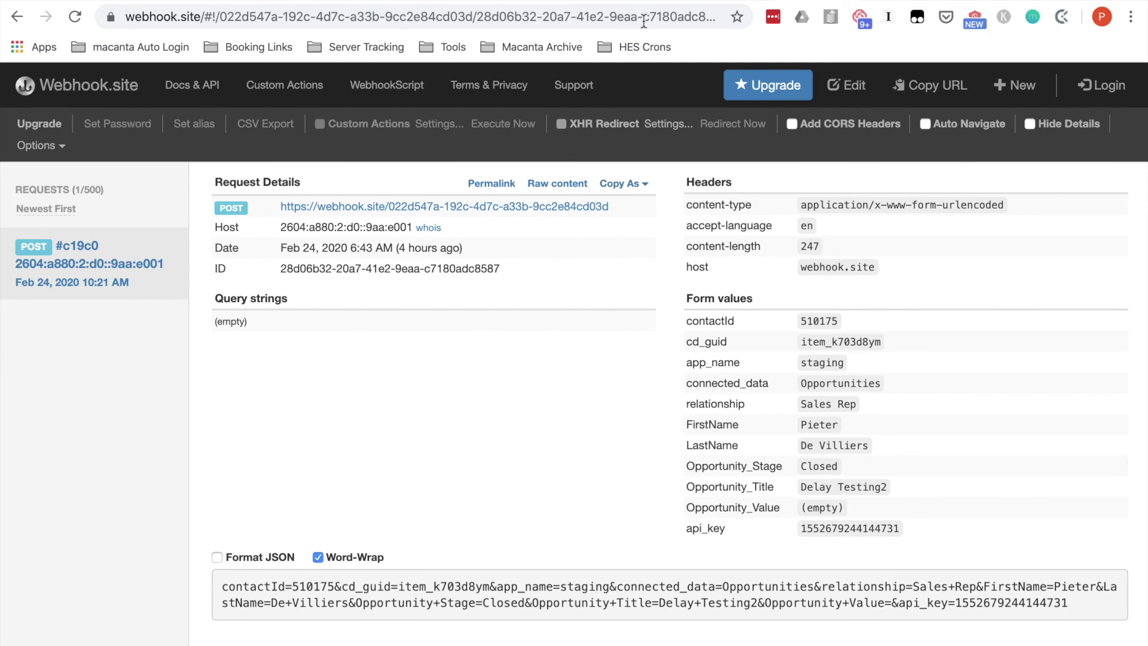
{"action": "key", "text": "ctrl+shift+Tab"}
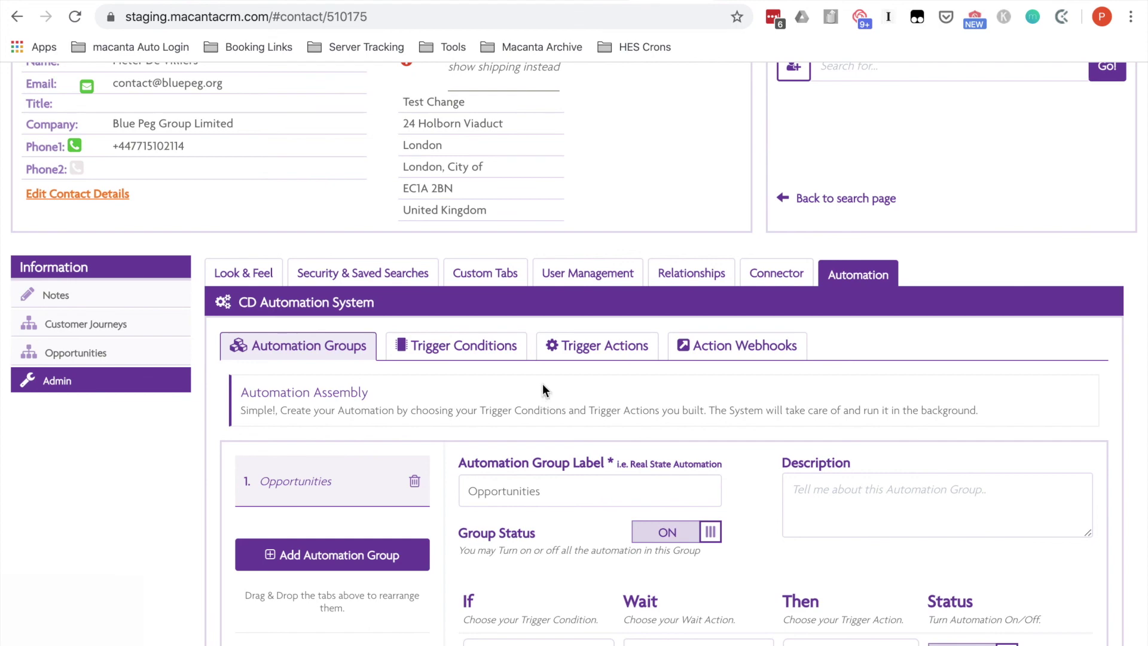
{"action": "key", "text": "ctrl+Tab"}
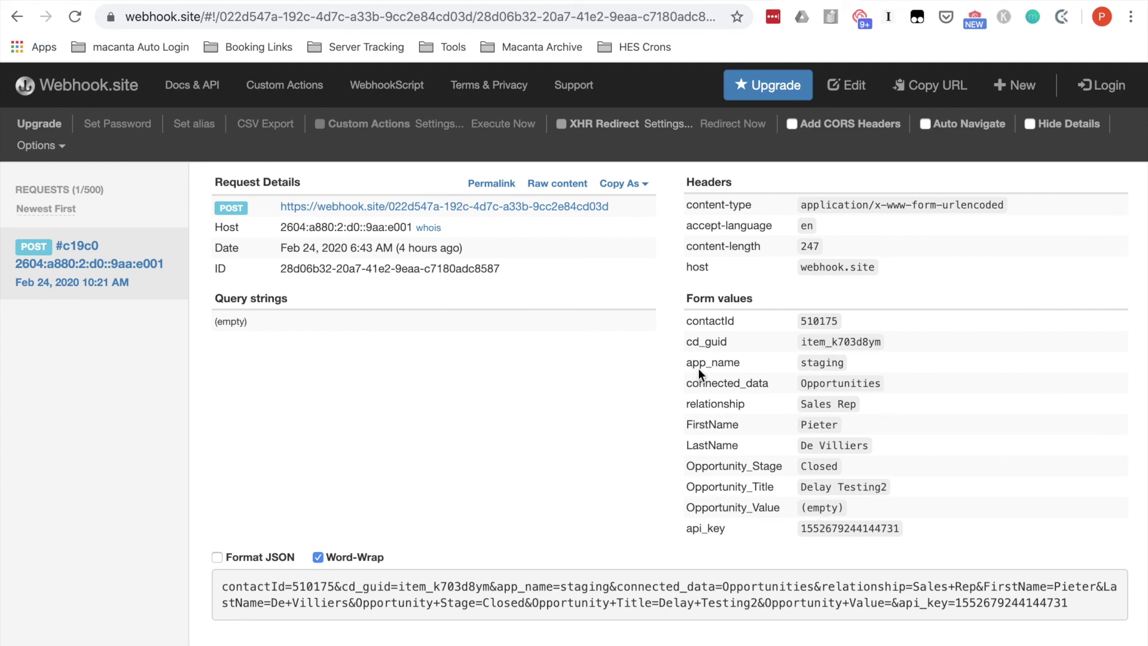
{"action": "key", "text": "ctrl+Tab"}
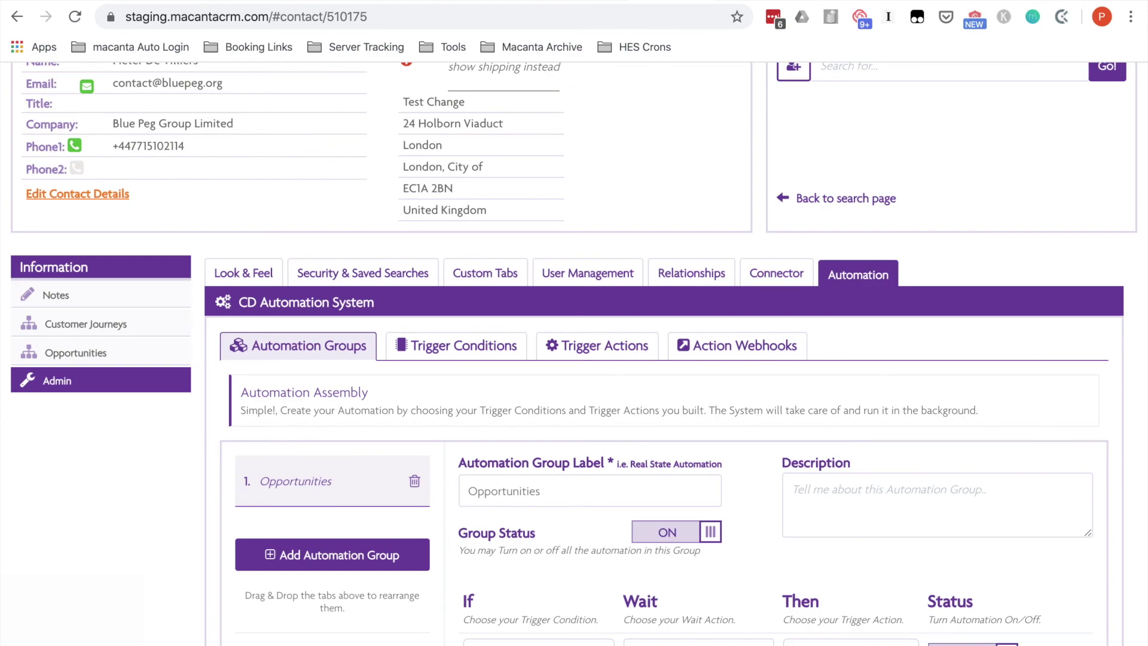